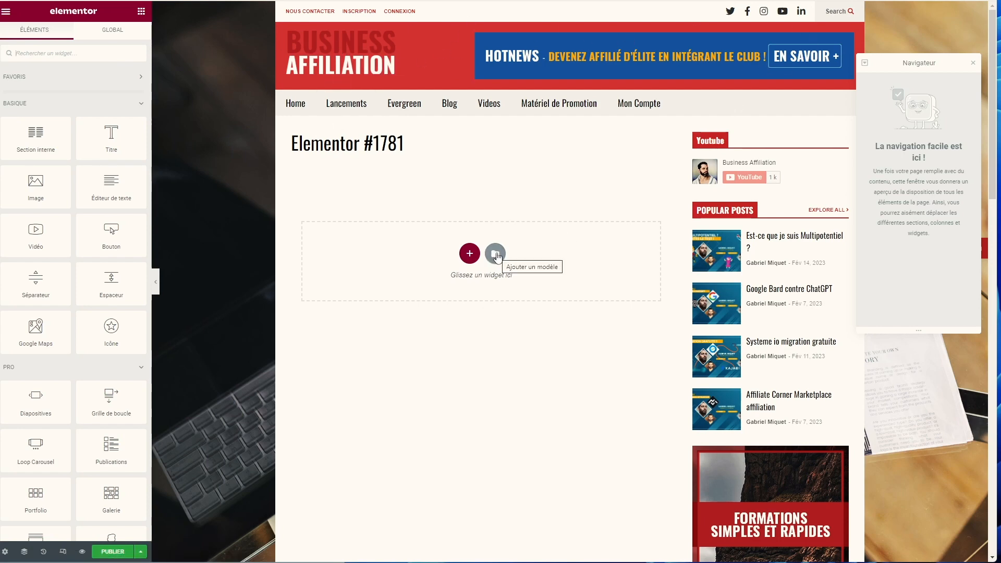
Open the template library from the empty page section and browse the blocks in the Call To Action category
click(495, 254)
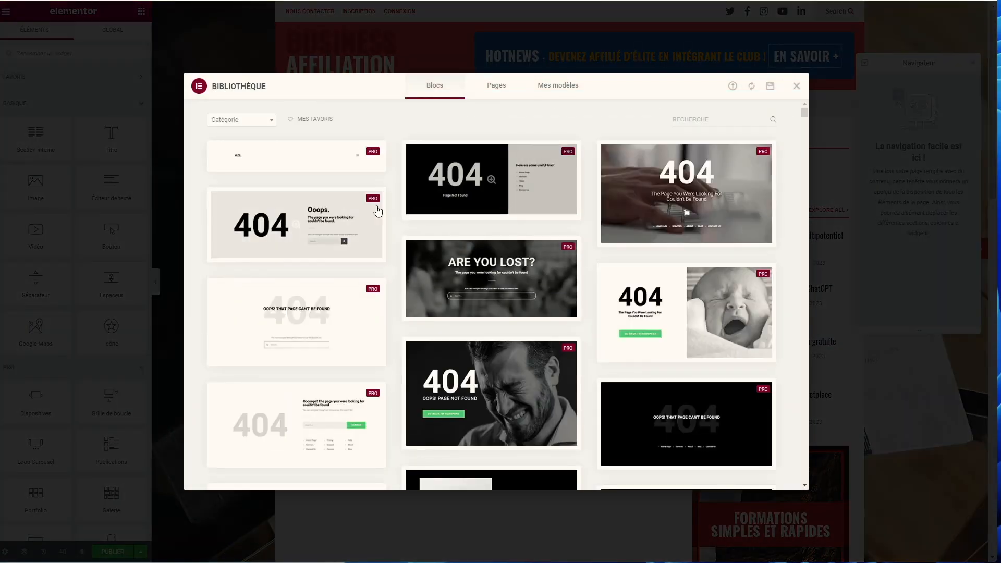
click(254, 125)
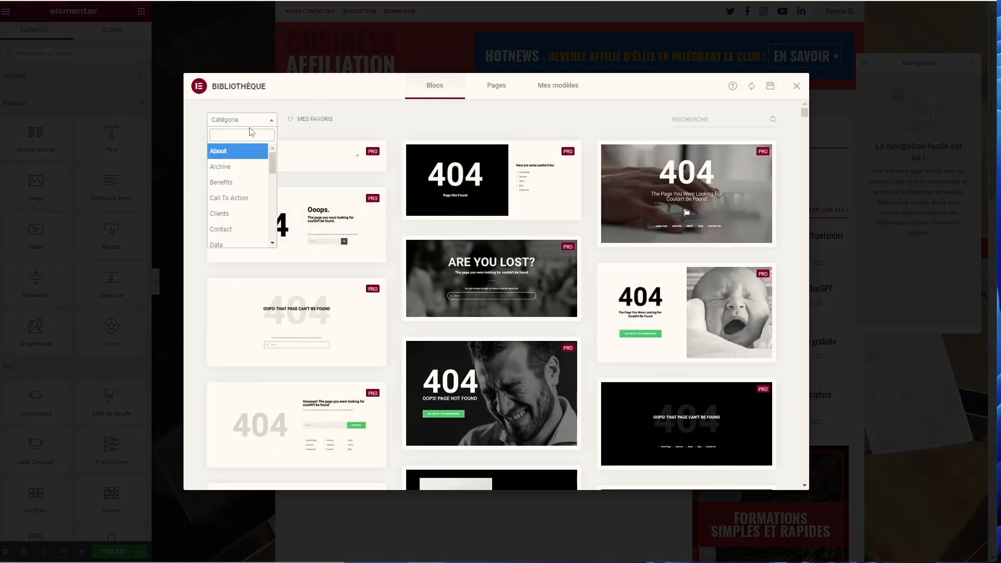
click(245, 197)
scroll(459, 340, down, 10)
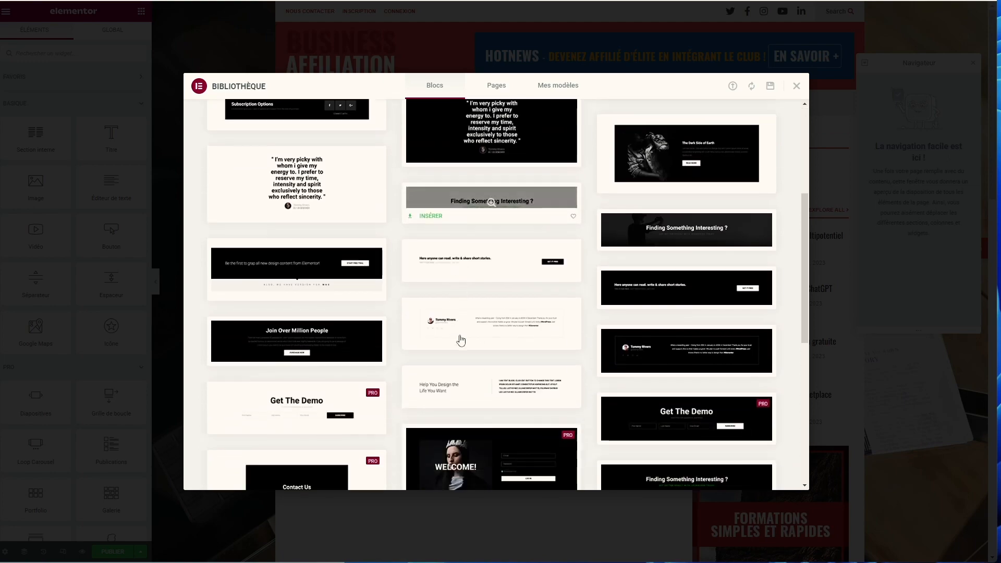
scroll(460, 340, up, 10)
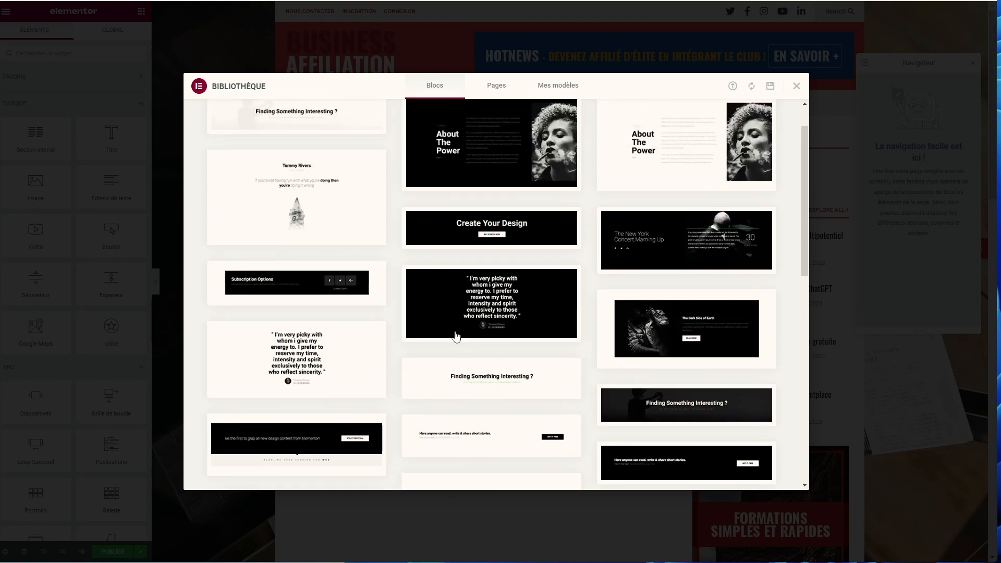
Filter the library blocks by the Contact category and look through the designs
click(255, 121)
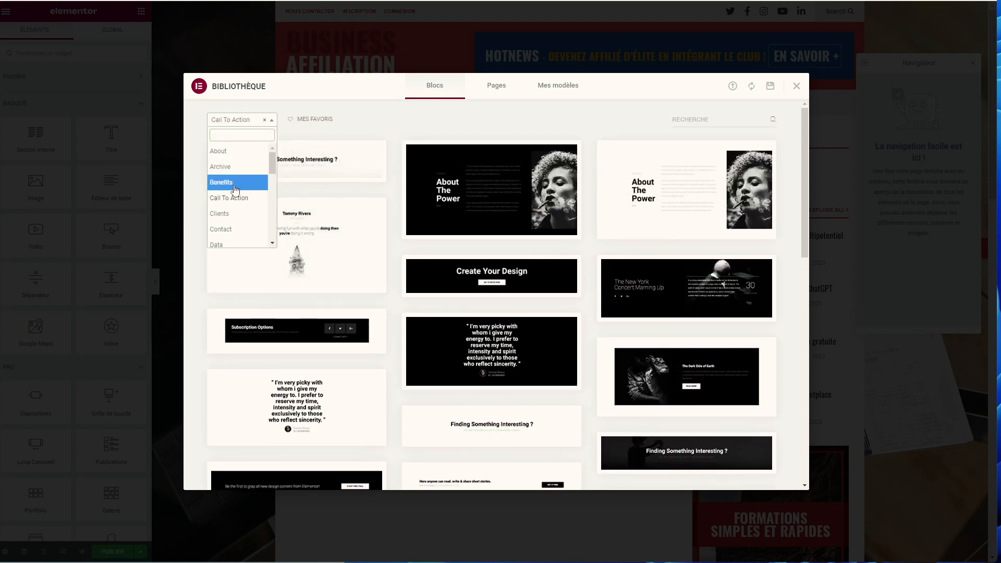
scroll(240, 194, down, 1)
click(235, 182)
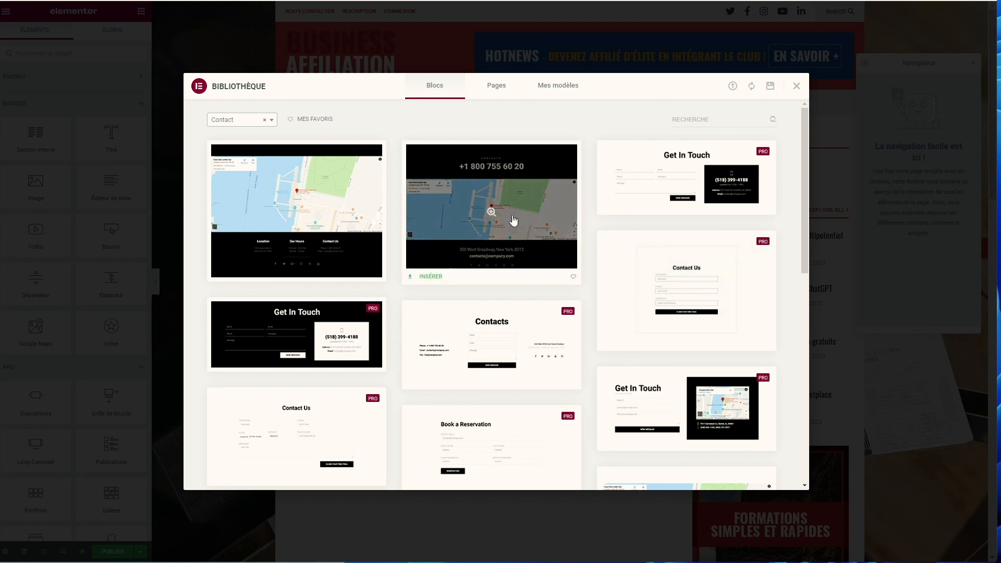
scroll(457, 256, down, 3)
scroll(458, 261, up, 3)
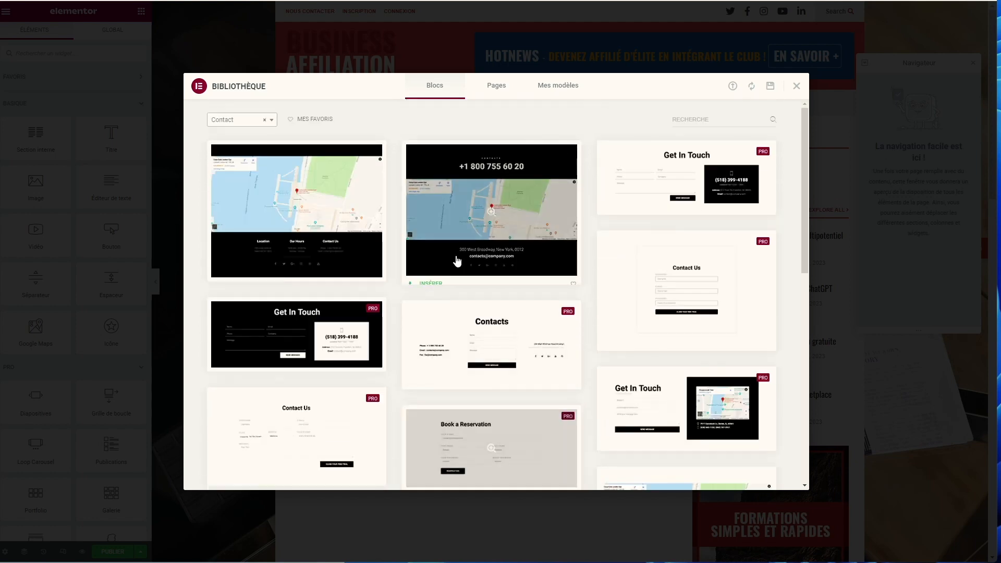
Switch the block category to Portfolio and look through its templates
click(236, 123)
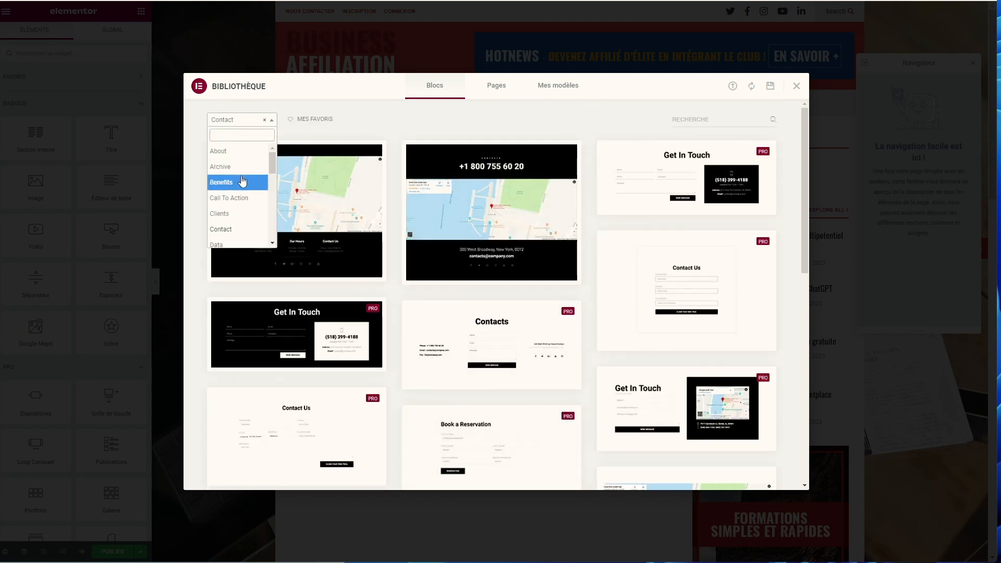
scroll(242, 181, down, 3)
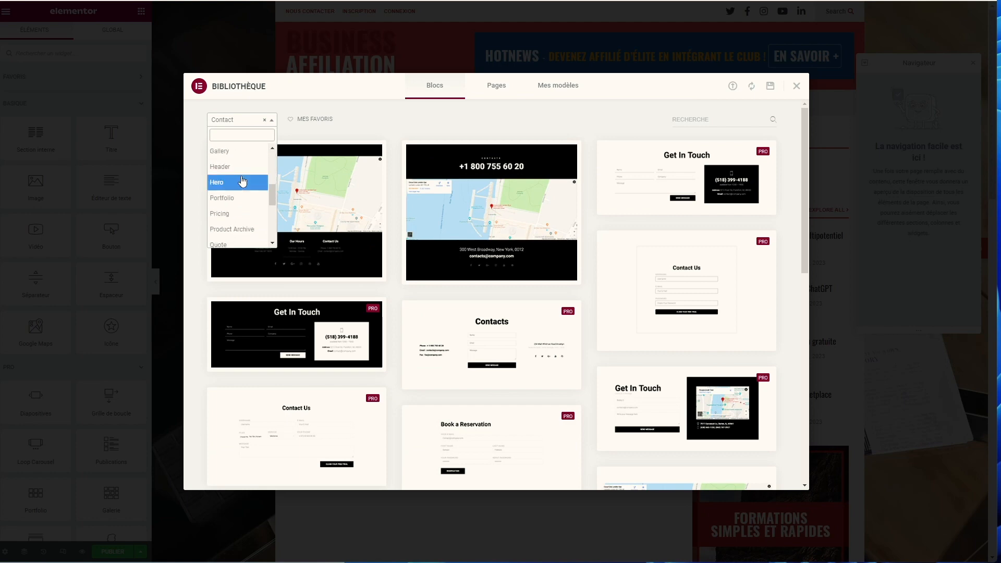
click(241, 201)
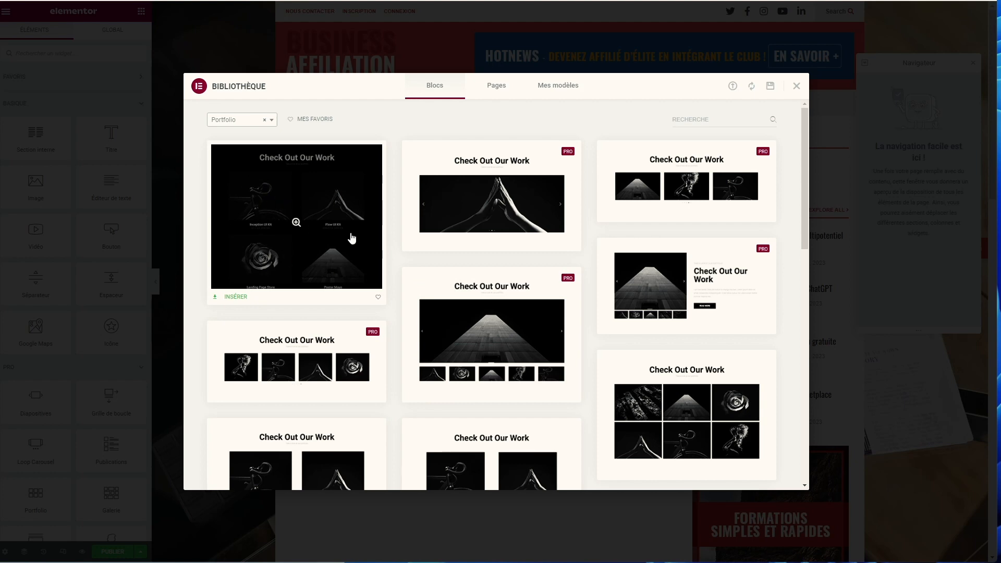
scroll(459, 323, down, 1)
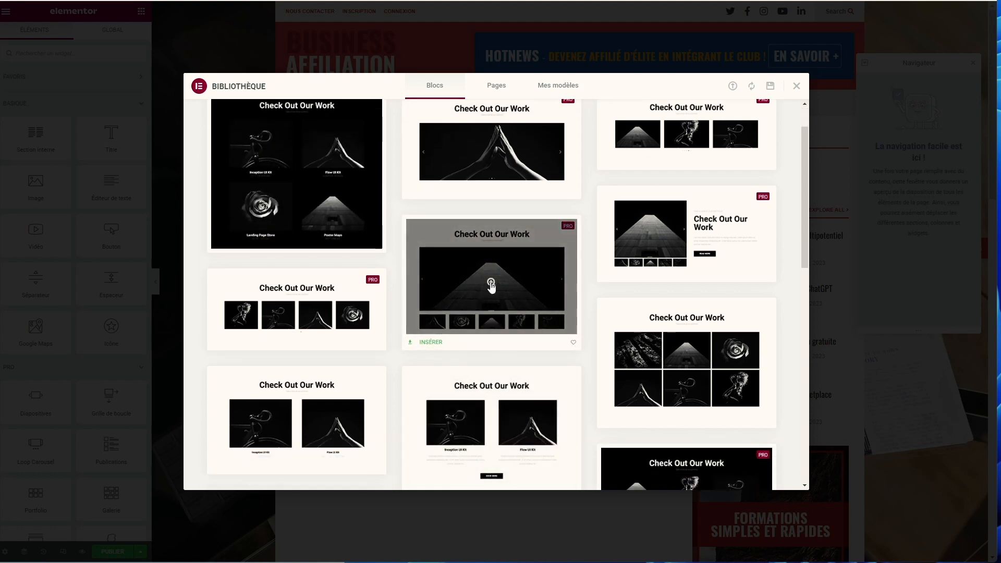
scroll(608, 413, down, 8)
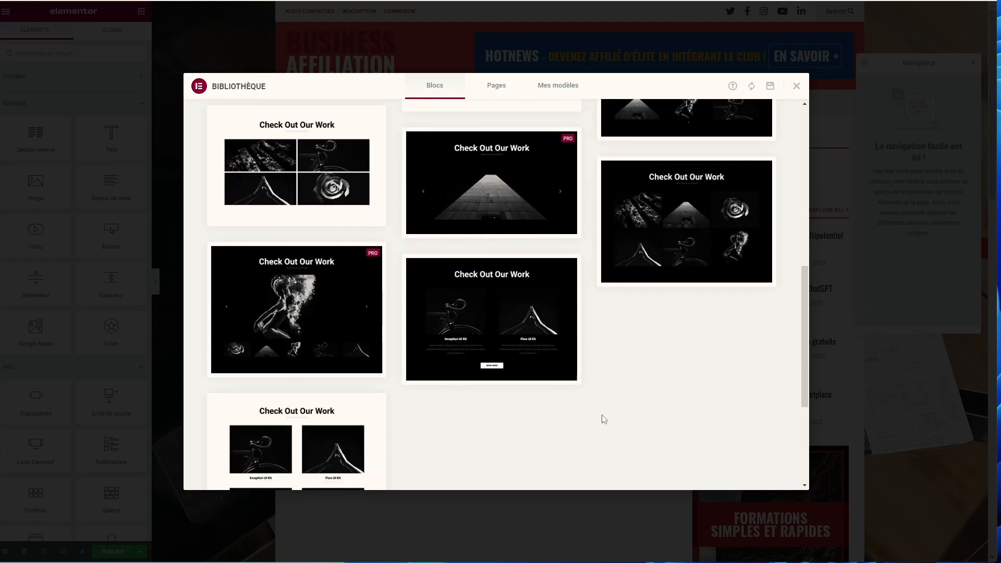
scroll(604, 419, up, 10)
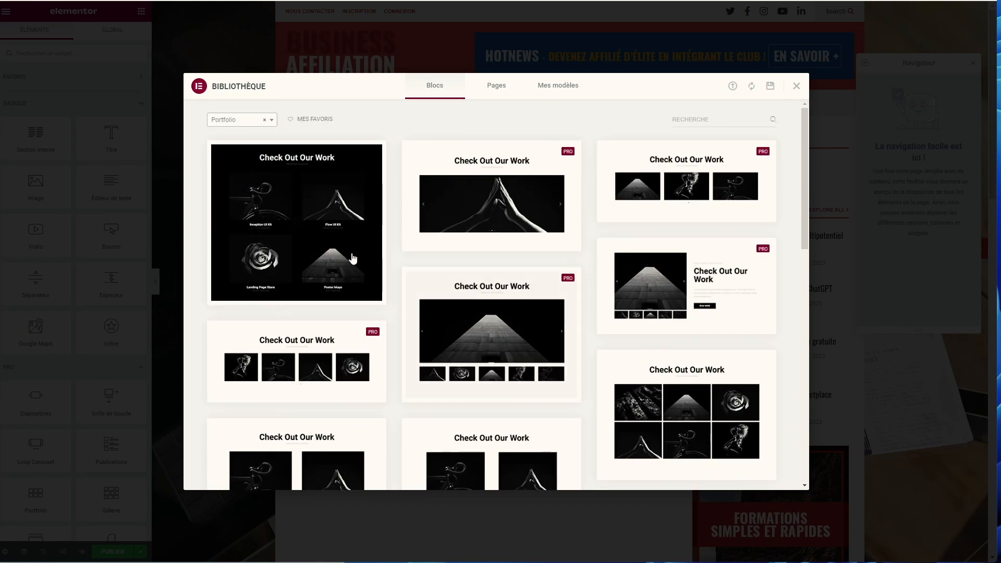
Change the block category to Single Product and review the product layouts
click(239, 121)
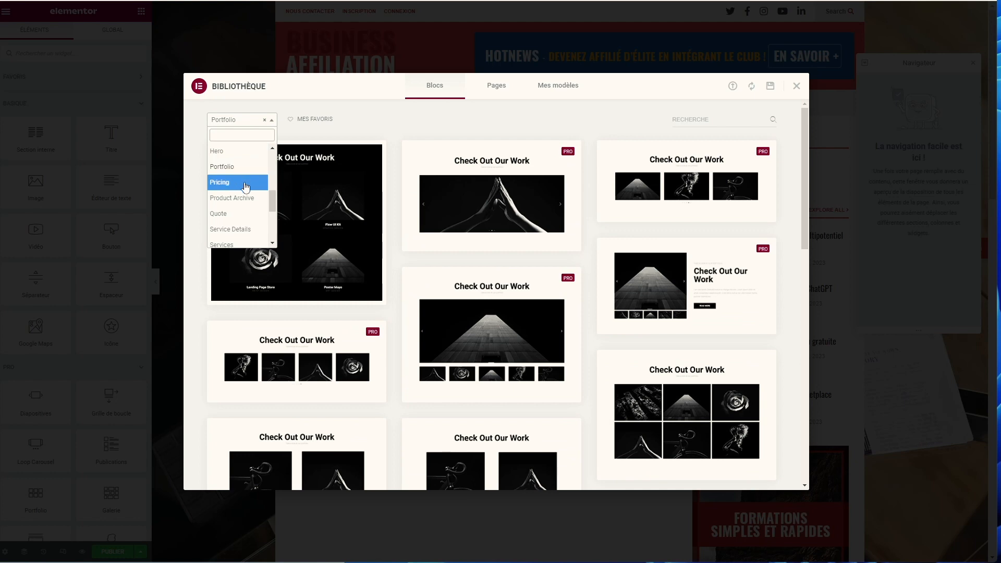
scroll(237, 218, down, 1)
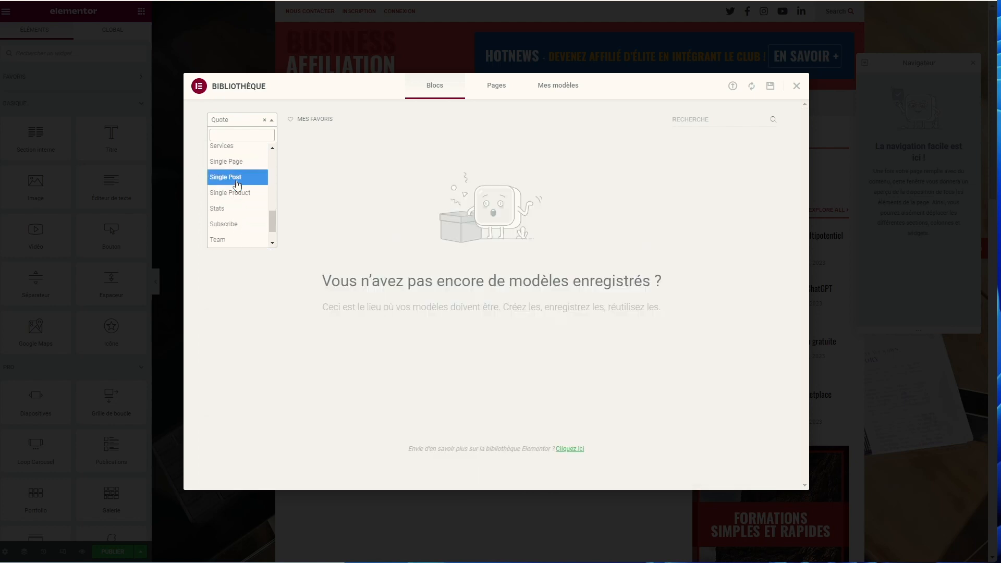
click(238, 193)
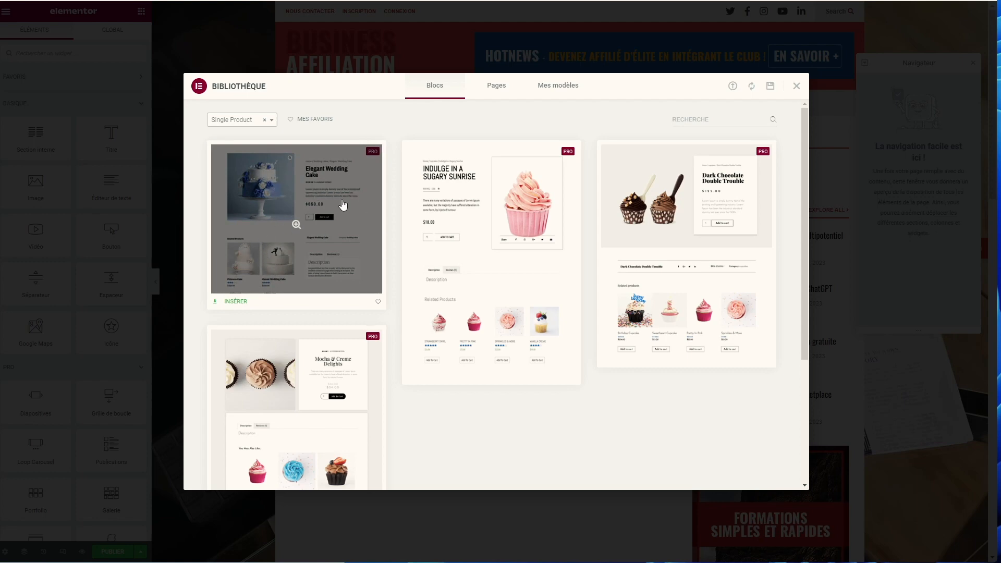
scroll(469, 407, down, 2)
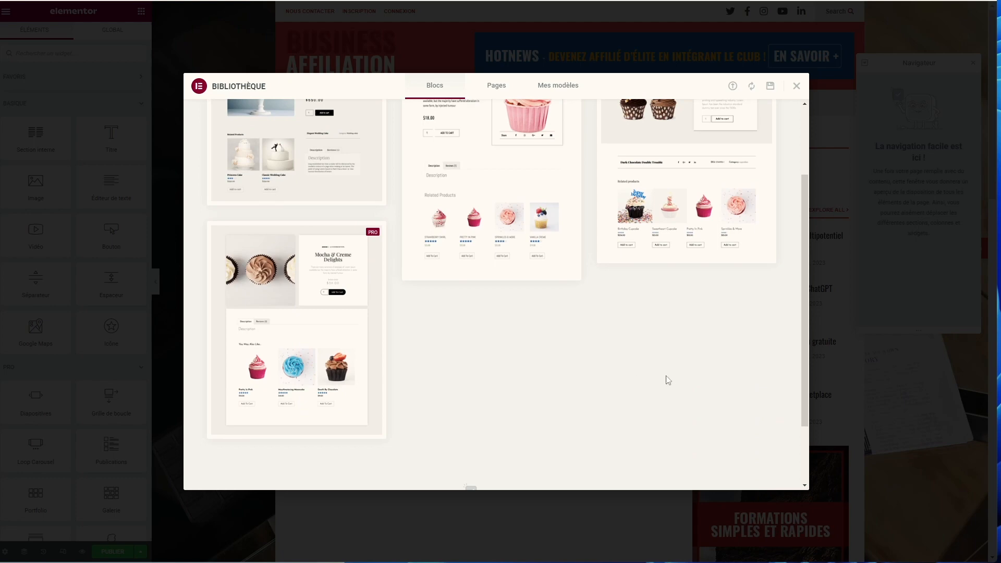
scroll(652, 358, up, 2)
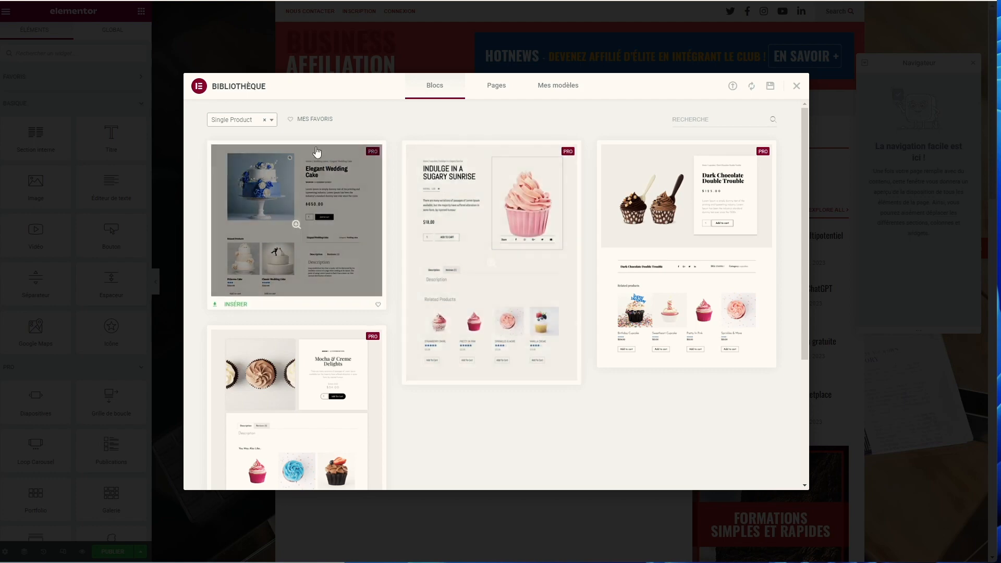
Show the full-page templates, sort them by newest (Nouveauté) and browse the available designs
click(486, 97)
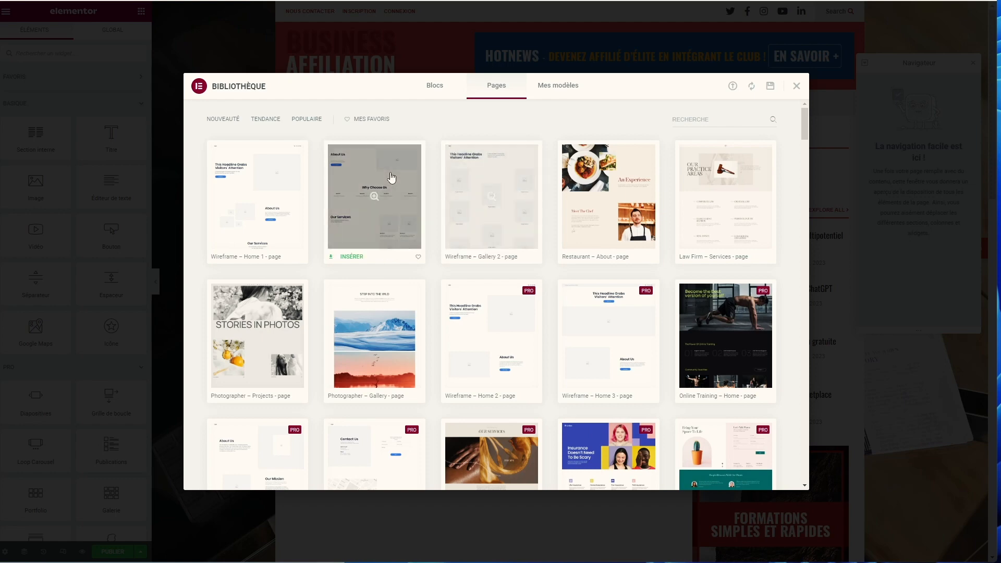
click(225, 120)
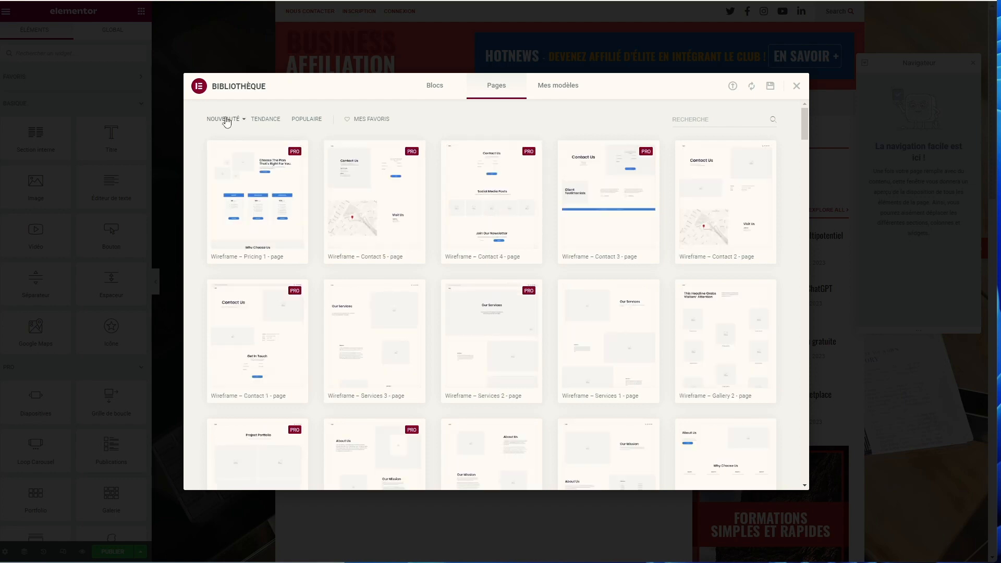
scroll(532, 241, down, 4)
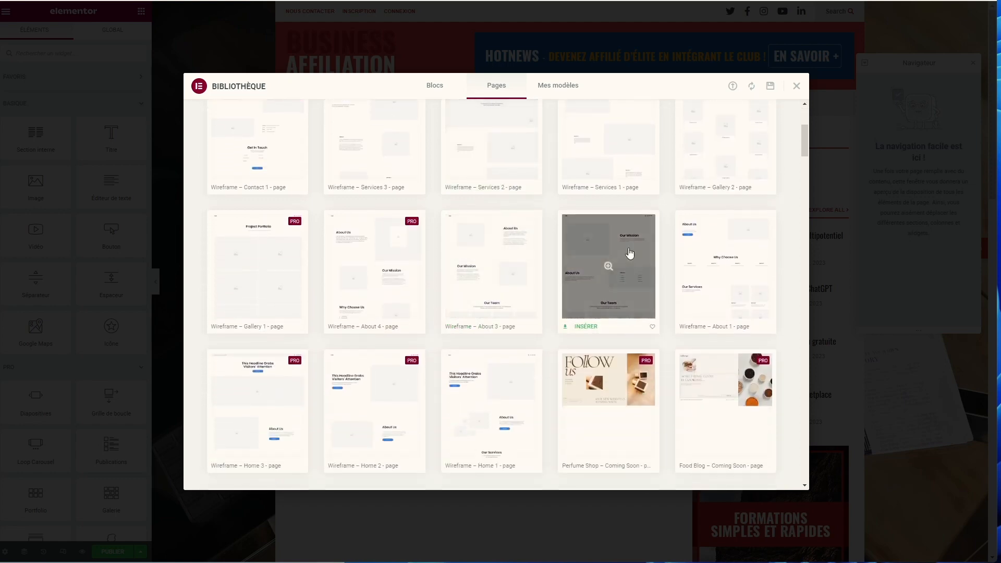
scroll(630, 254, up, 2)
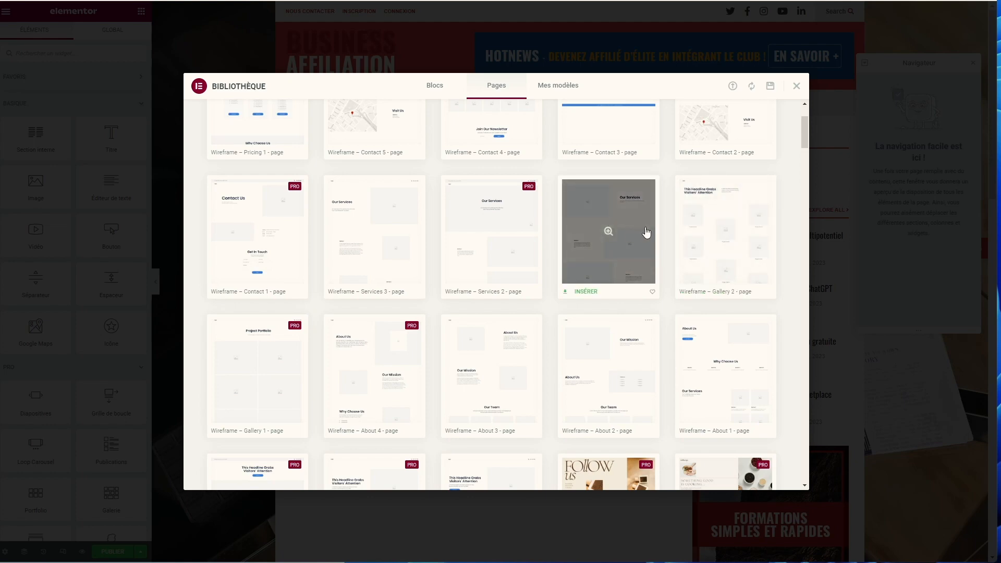
scroll(602, 248, down, 10)
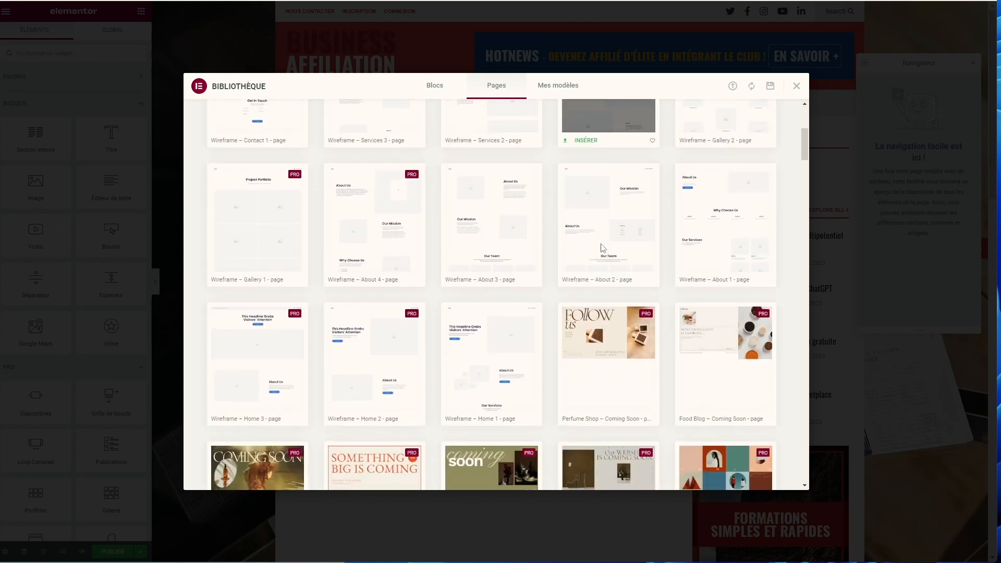
scroll(573, 268, down, 5)
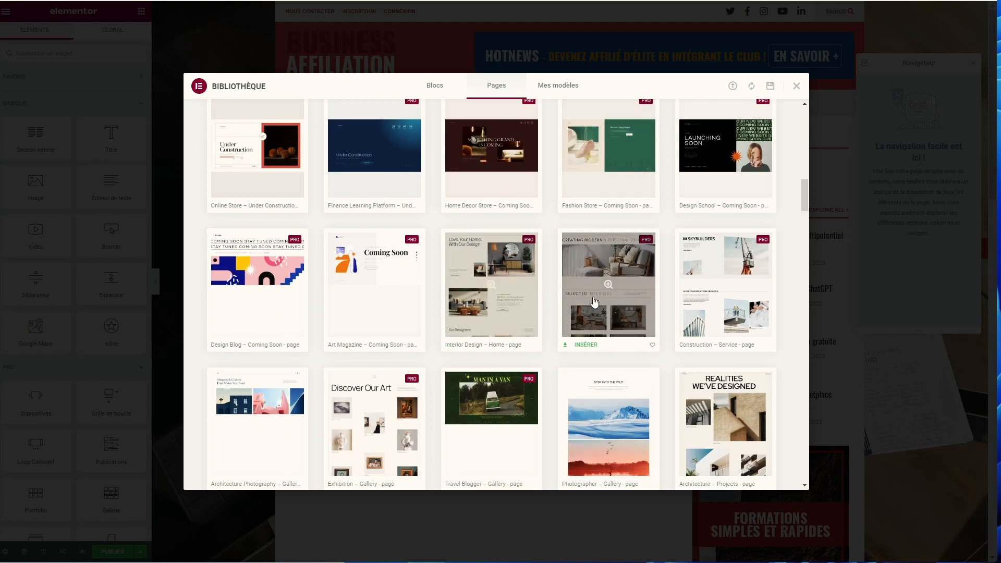
Preview the "Creating Modern & Personalized Spaces" interior design page template through its sections, then return to the library
click(608, 285)
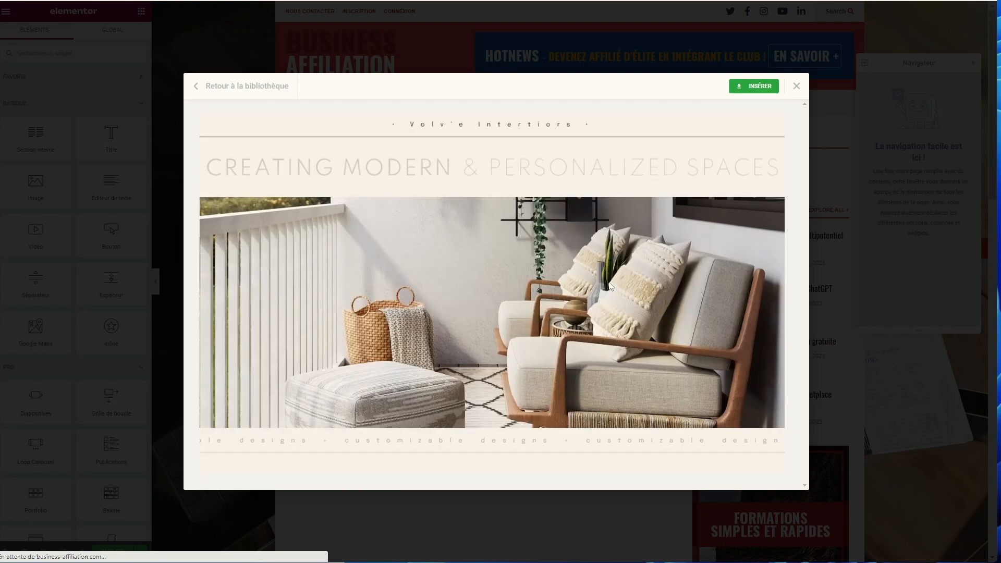
scroll(600, 280, down, 10)
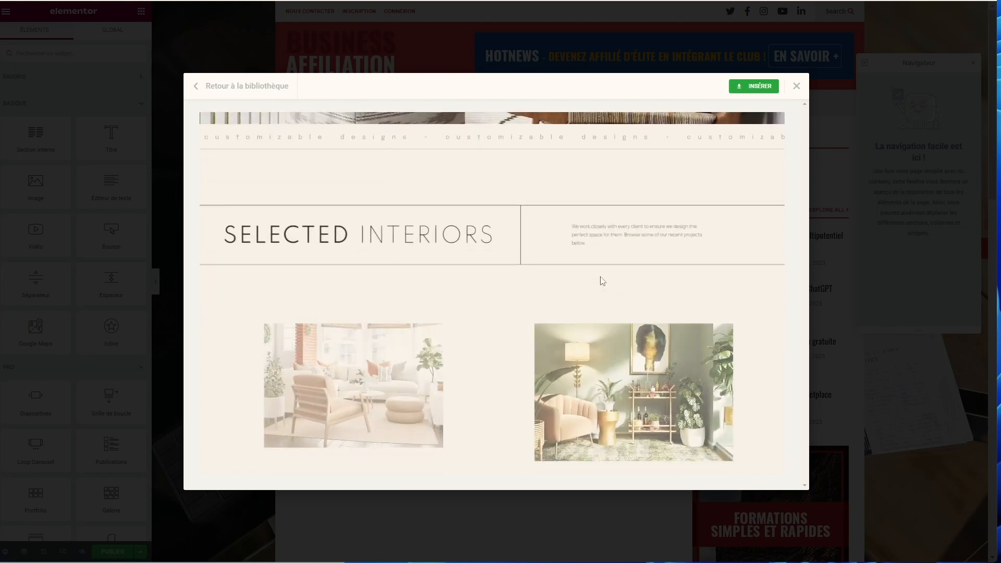
scroll(600, 280, down, 7)
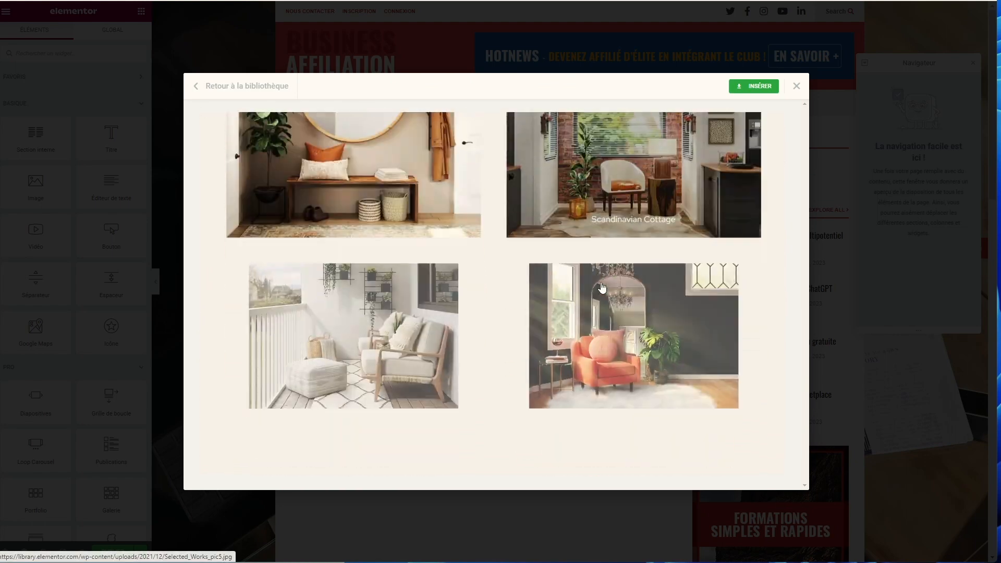
scroll(286, 249, up, 15)
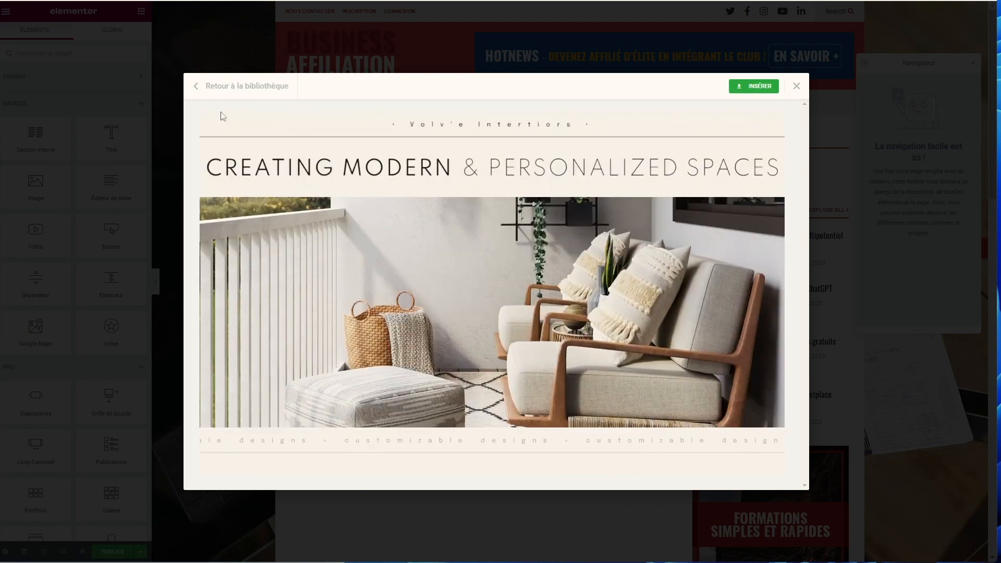
click(197, 89)
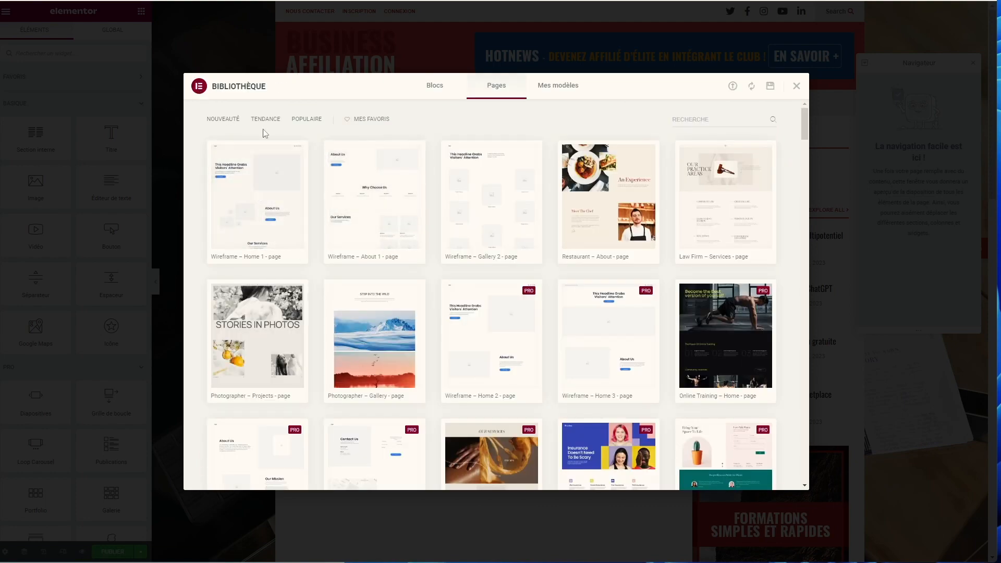
Sort the page templates by popularity (Populaire) and preview the sections of the Wireframe – Home 1 page
click(294, 120)
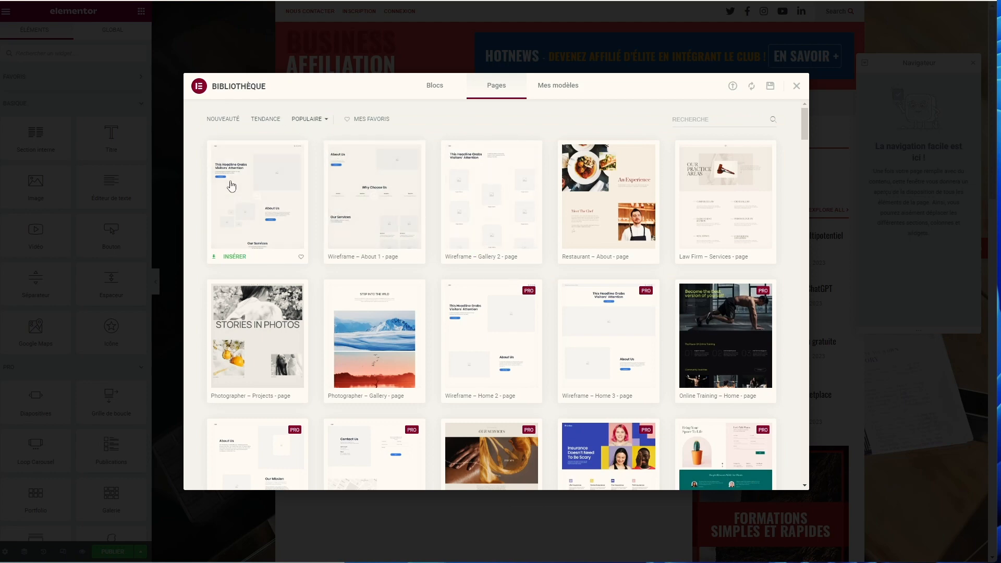
click(271, 193)
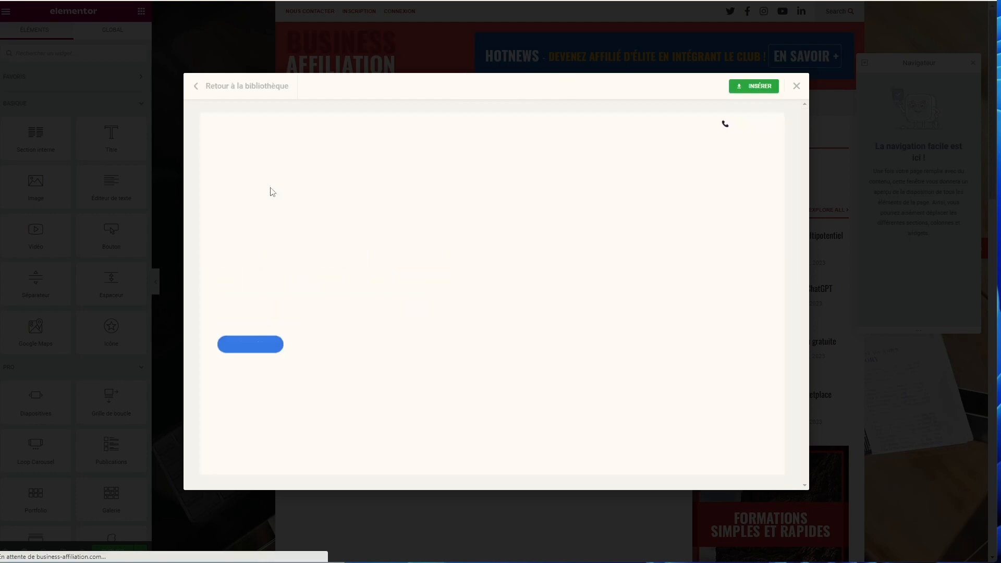
scroll(605, 302, down, 1)
scroll(606, 303, down, 5)
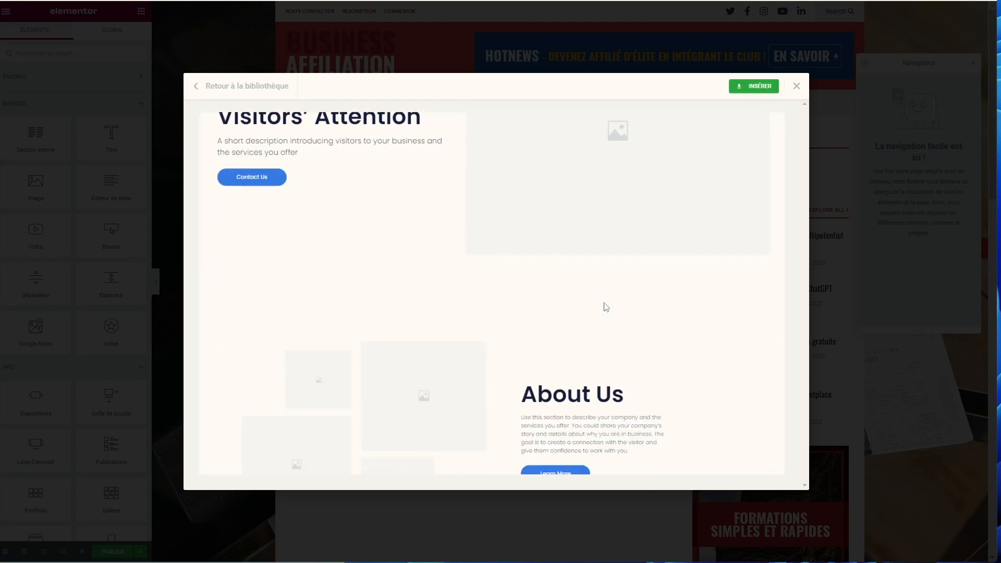
scroll(448, 300, down, 5)
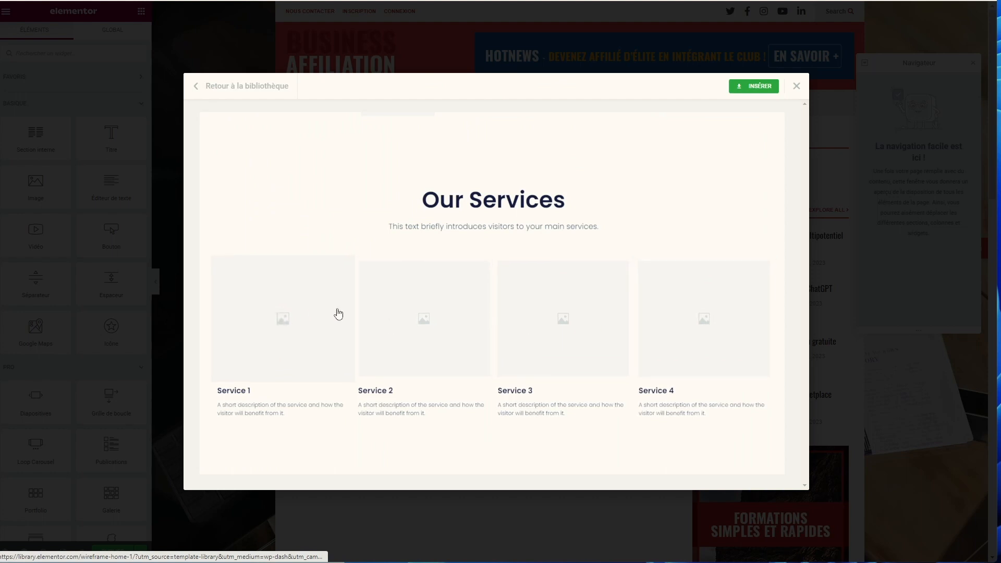
scroll(461, 333, up, 10)
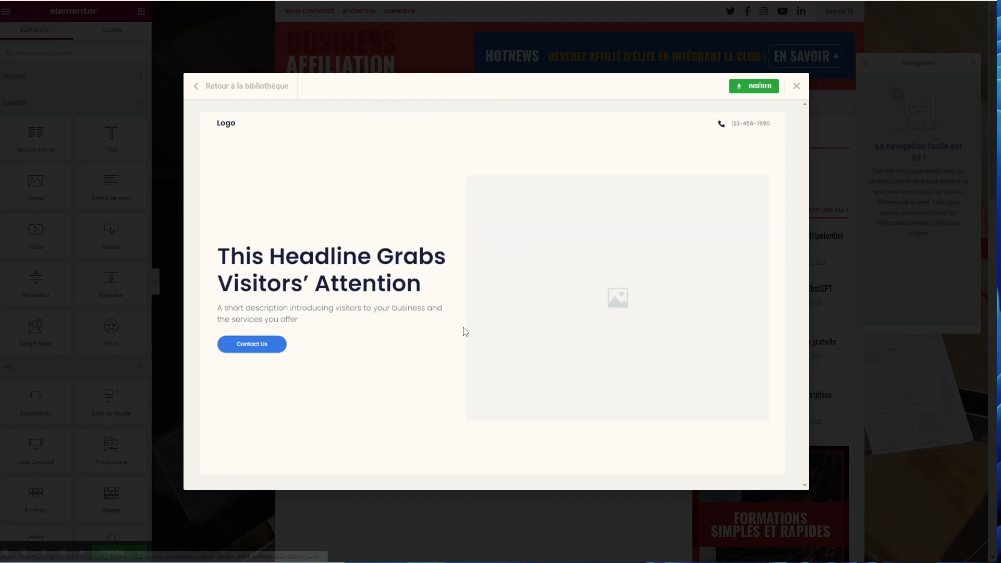
scroll(504, 300, down, 3)
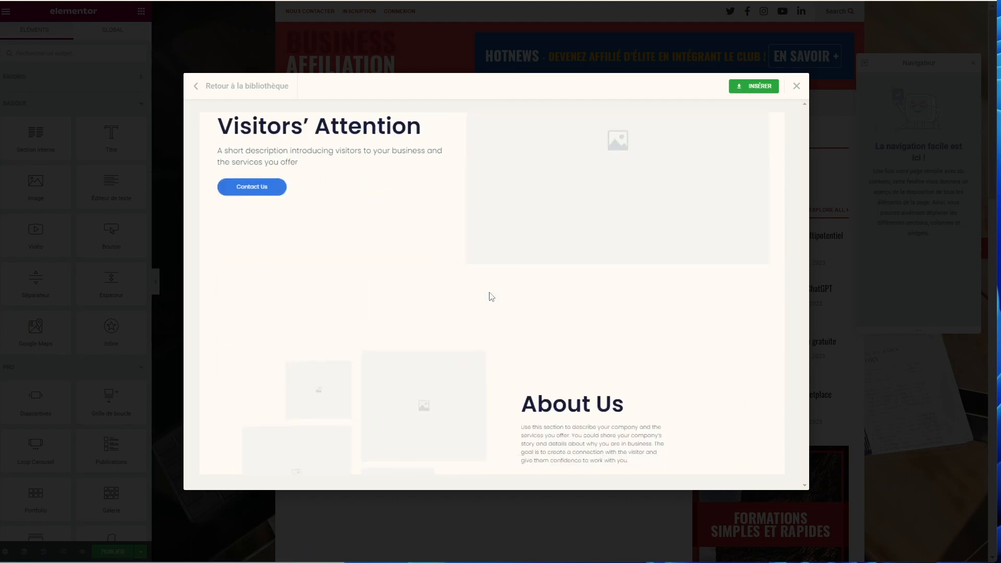
Review the remaining sections of the Wireframe – Home 1 preview down to the footer, and return to the library
scroll(490, 295, up, 1)
scroll(490, 295, down, 6)
scroll(510, 322, down, 10)
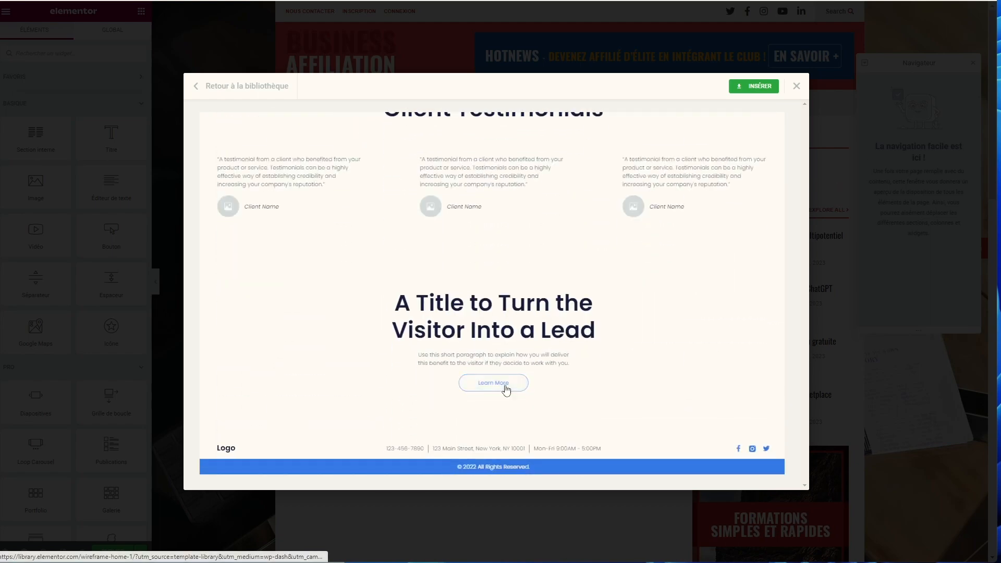
scroll(631, 226, up, 10)
click(210, 99)
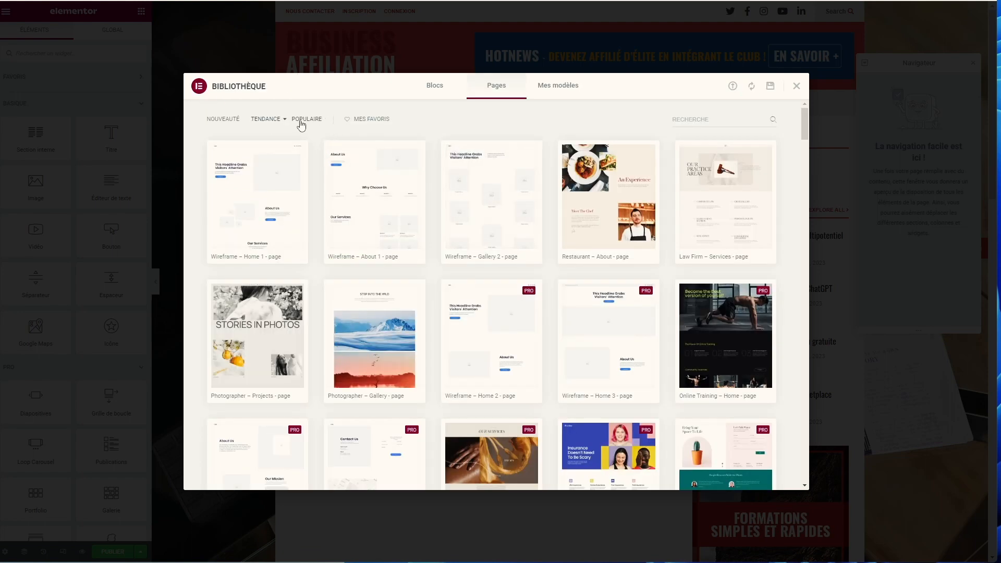
Compare the page templates under different sort orders, ending with Populaire, and browse the listed designs
click(233, 119)
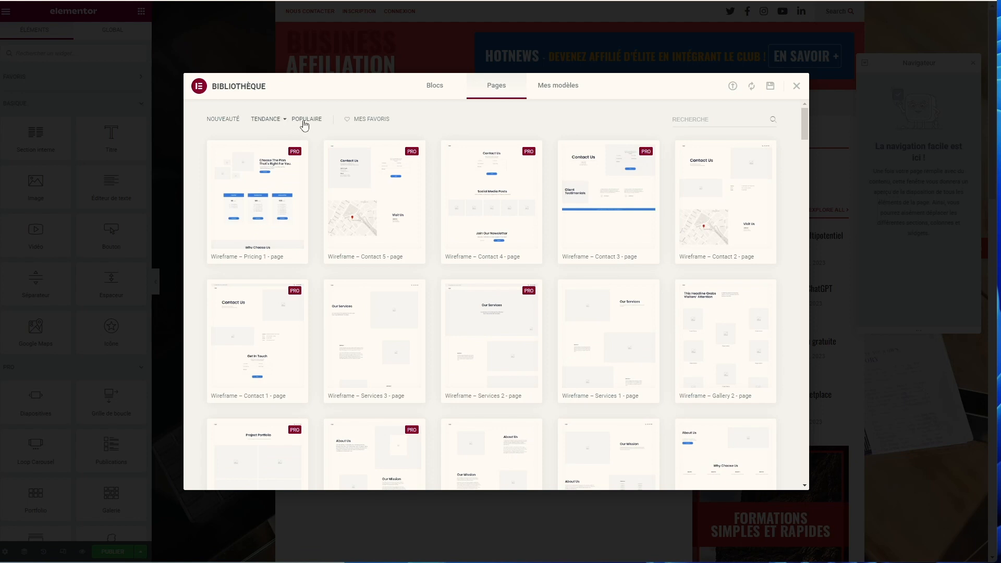
click(304, 121)
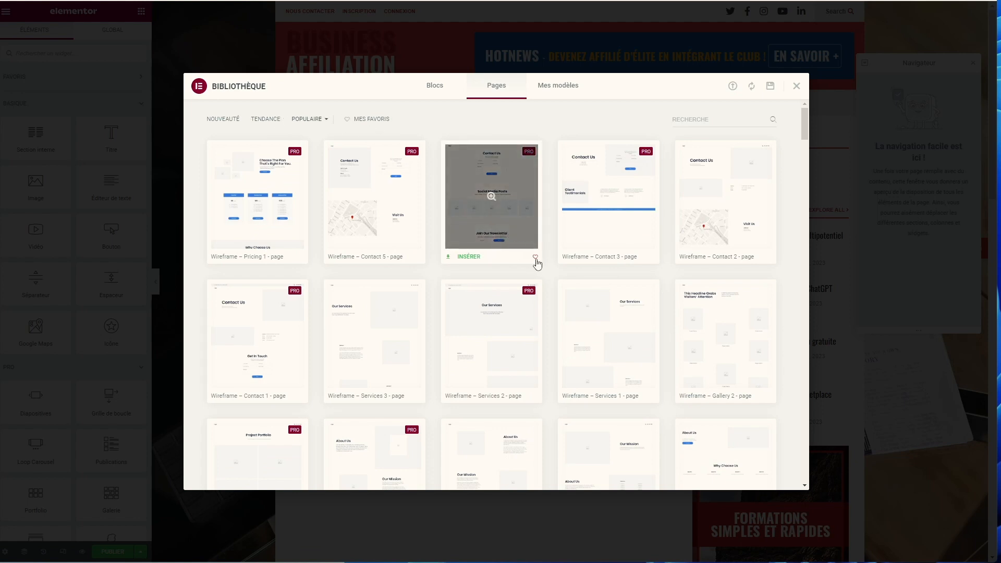
scroll(581, 292, down, 5)
scroll(584, 323, up, 3)
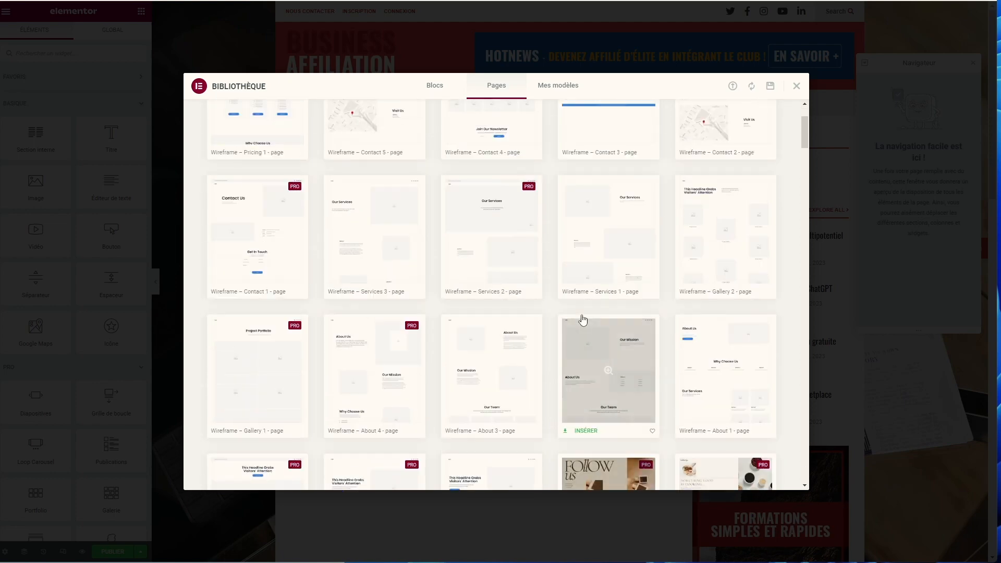
scroll(582, 320, up, 2)
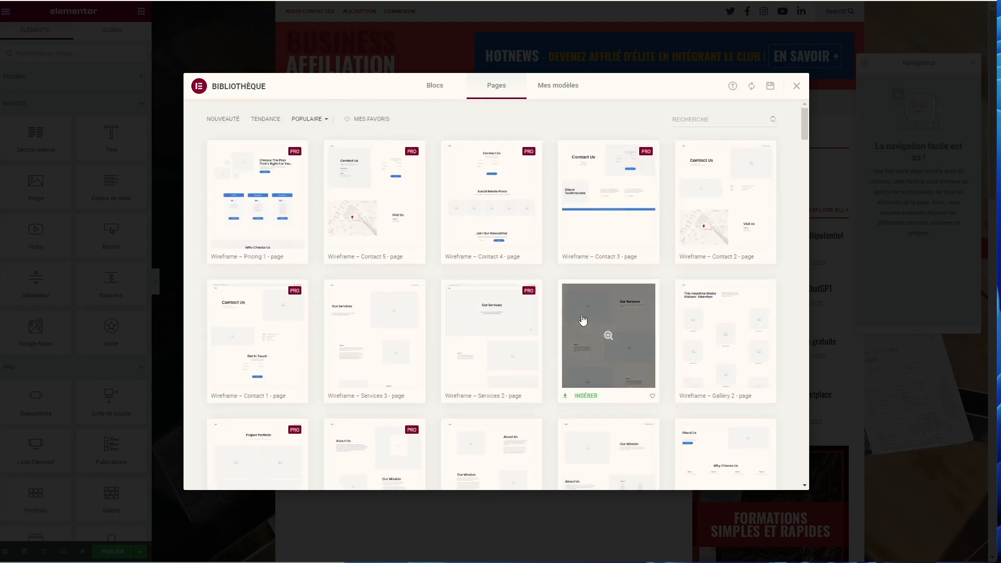
Show the personal saved templates (Mes modèles) and request a preview of the Formulaire de contact section
click(556, 89)
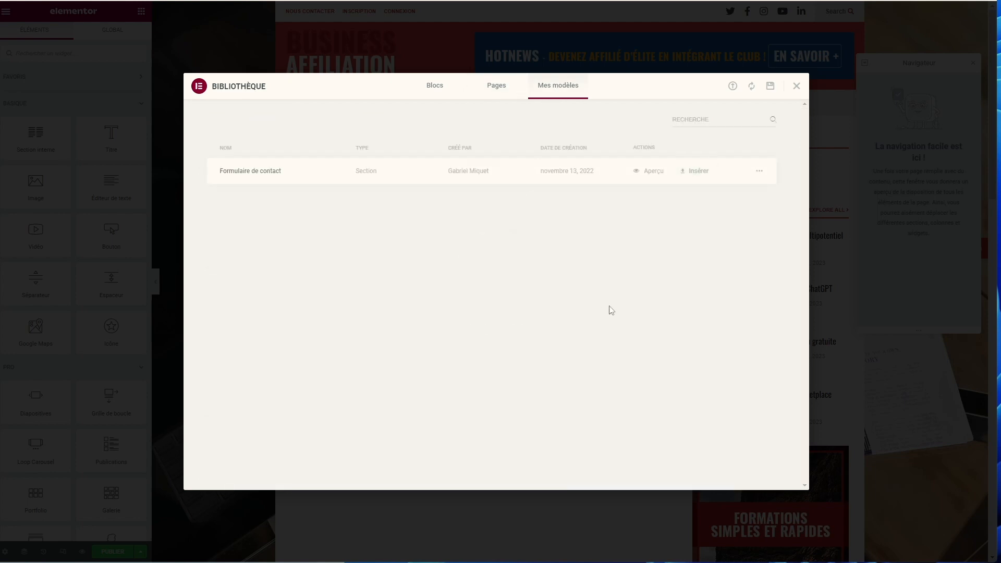
click(646, 171)
Filter the blocks by the Call To Action category and insert the light "Enlightenment Is Not Just One State" block into the page
click(435, 86)
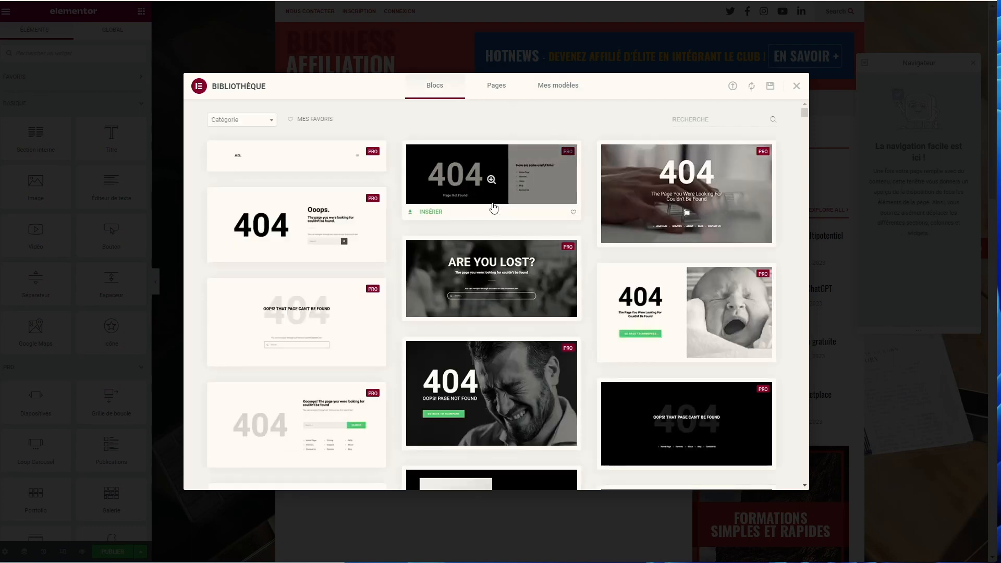
click(245, 119)
click(243, 197)
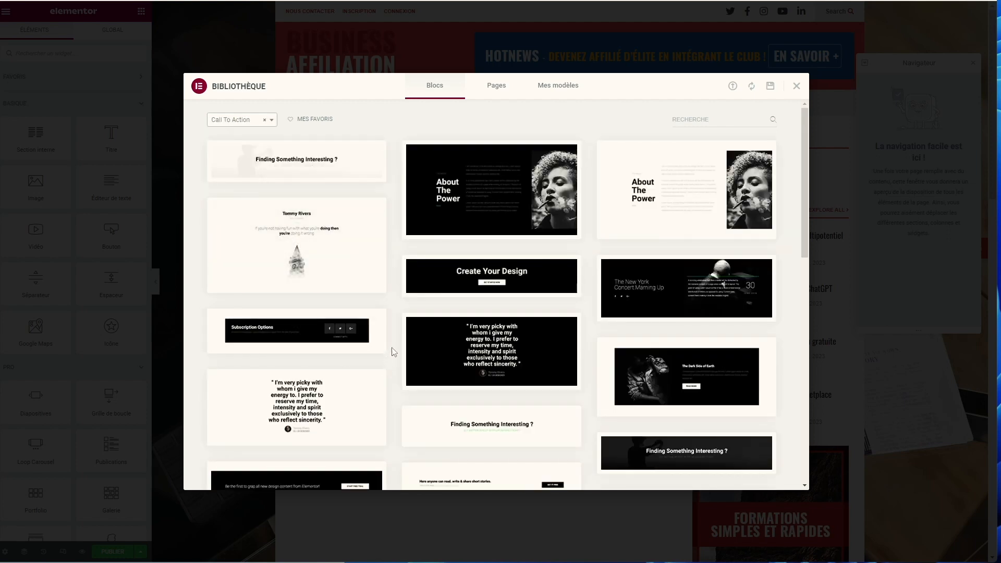
scroll(394, 352, down, 4)
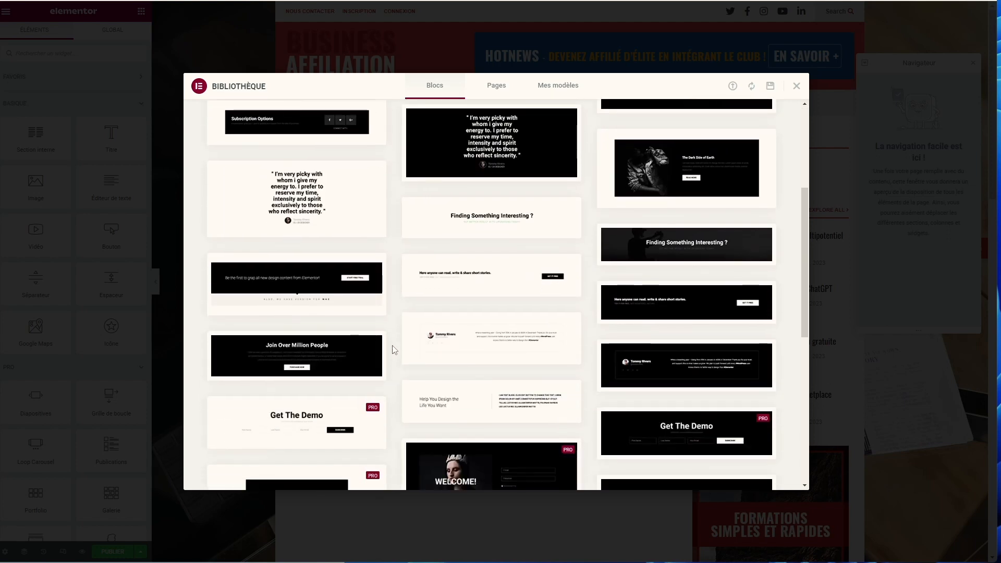
scroll(395, 350, down, 1)
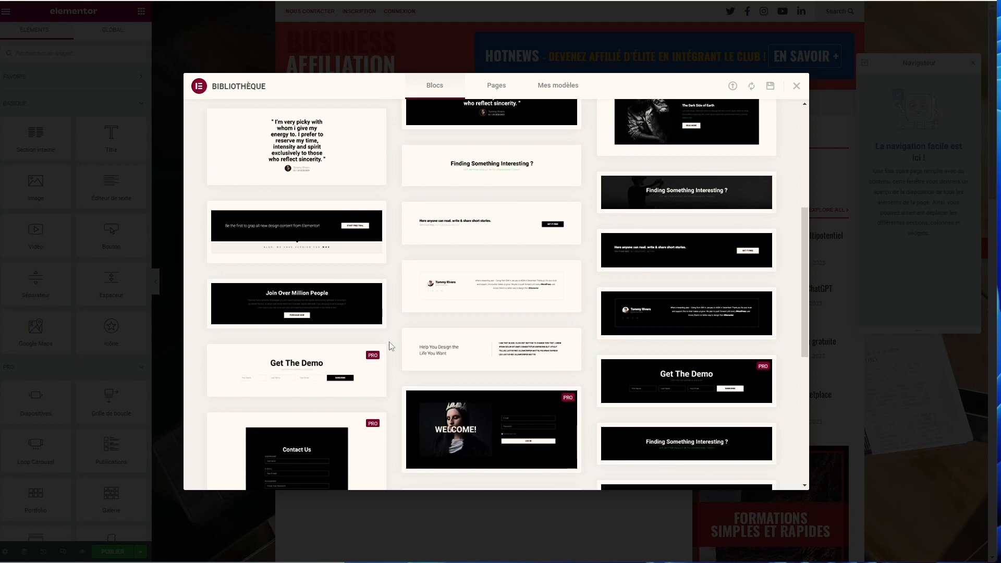
scroll(391, 346, down, 1)
scroll(403, 334, down, 4)
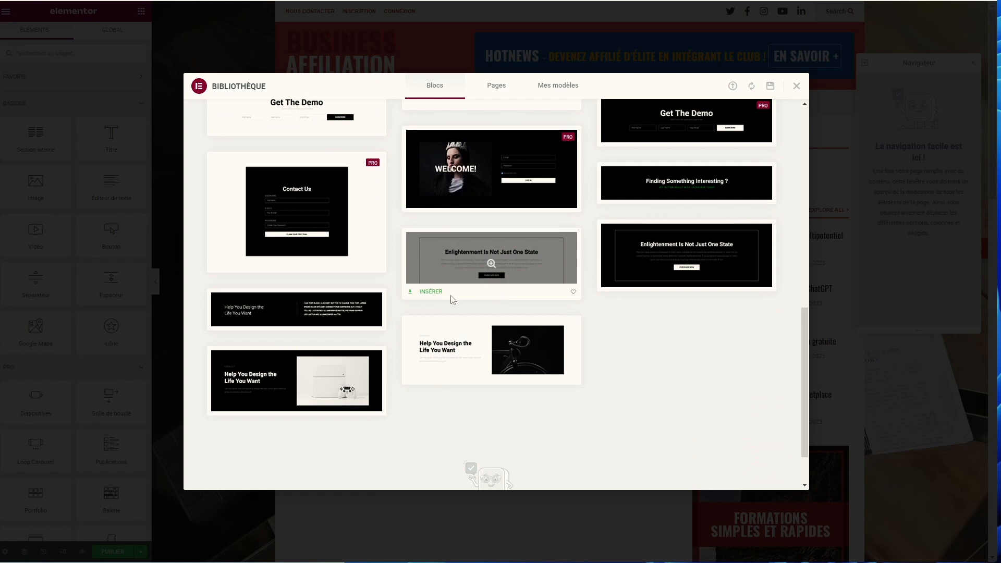
click(431, 291)
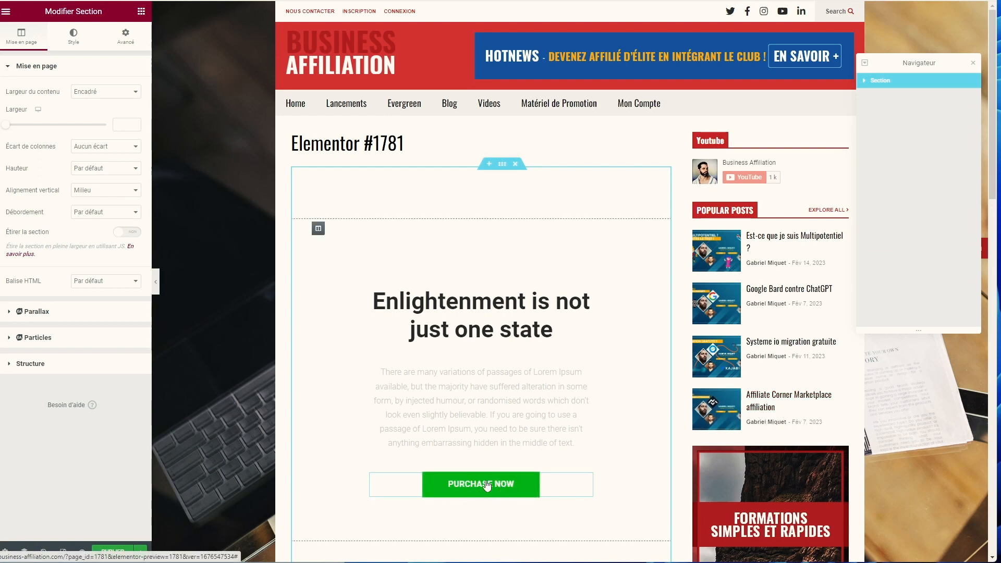
Change the text of the inserted block's Purchase Now button to "Cliquez ICI"
click(535, 490)
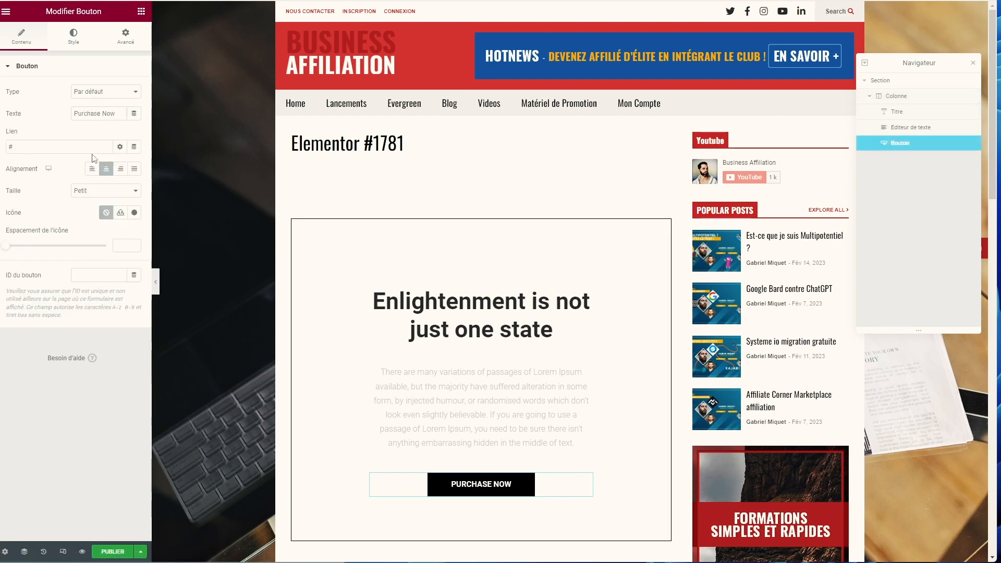
drag(115, 113, 62, 118)
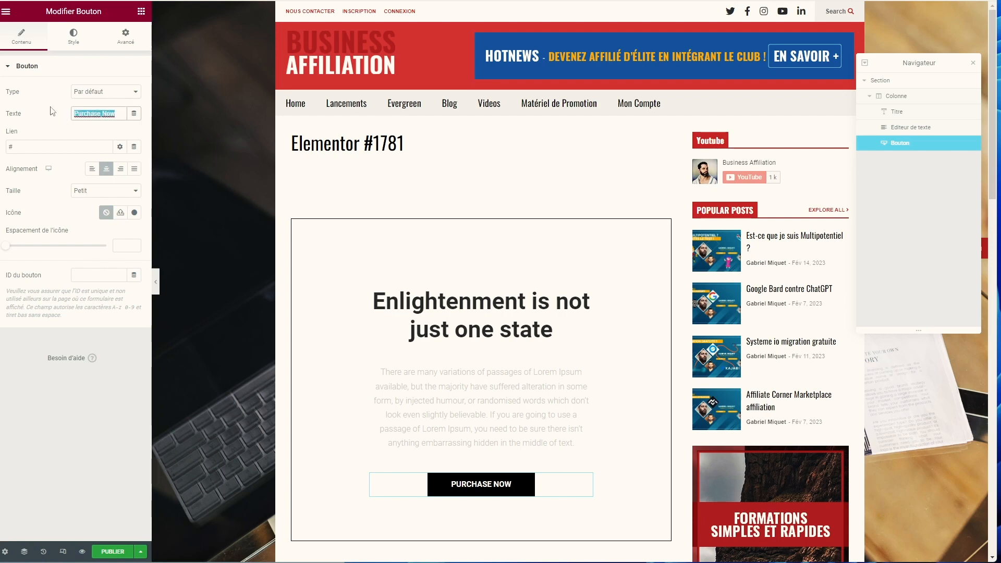
text(Cliquez ICI)
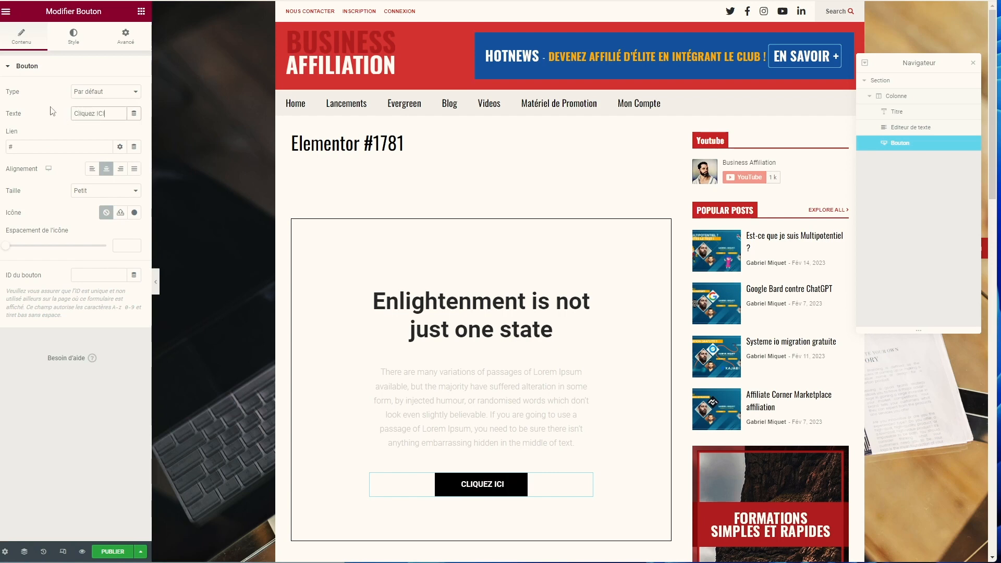
Try the Grand size on the button and settle on Très petit
click(59, 149)
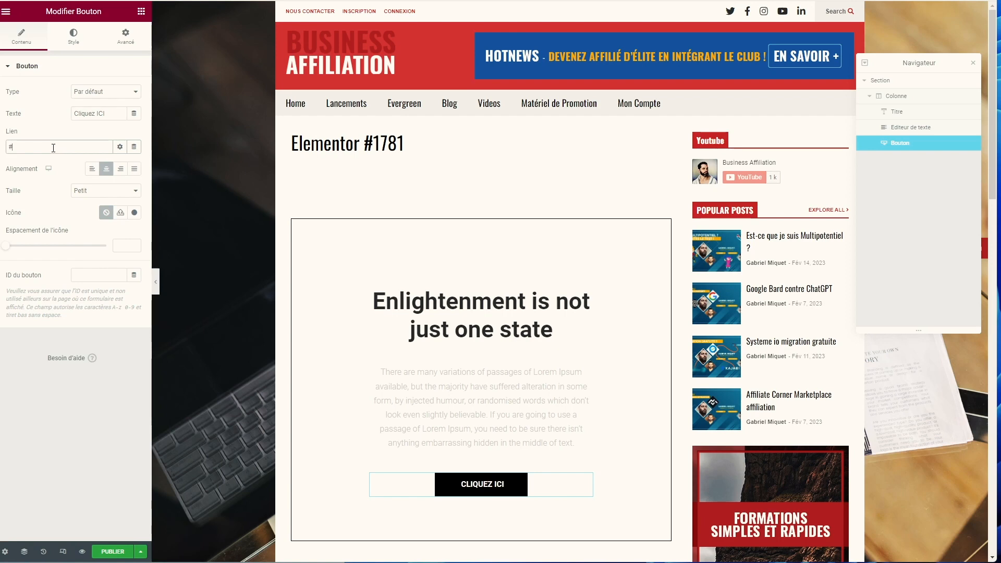
click(114, 195)
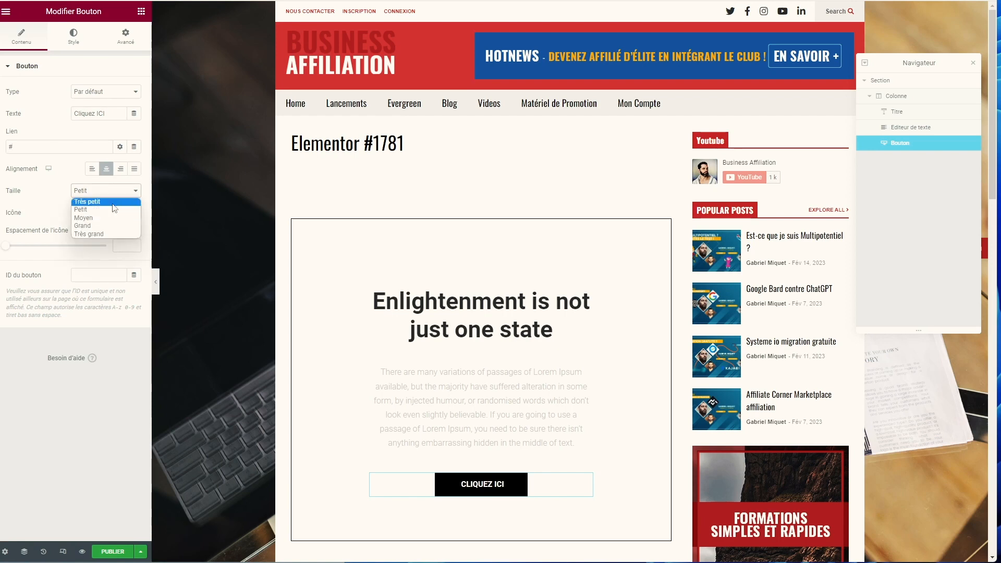
click(106, 226)
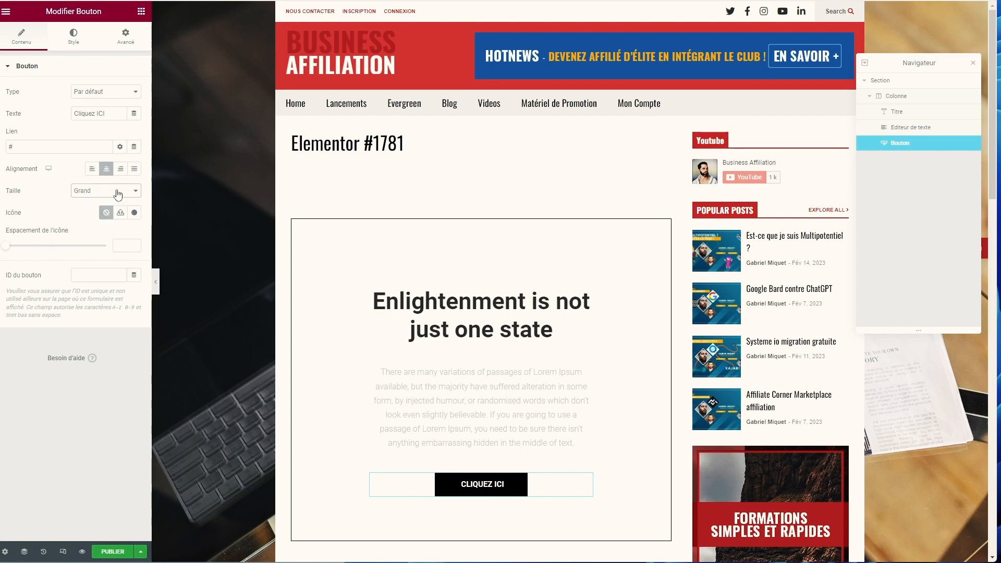
click(118, 195)
click(114, 203)
Set the button's normal background colour to dark red and show its hover style settings
click(74, 37)
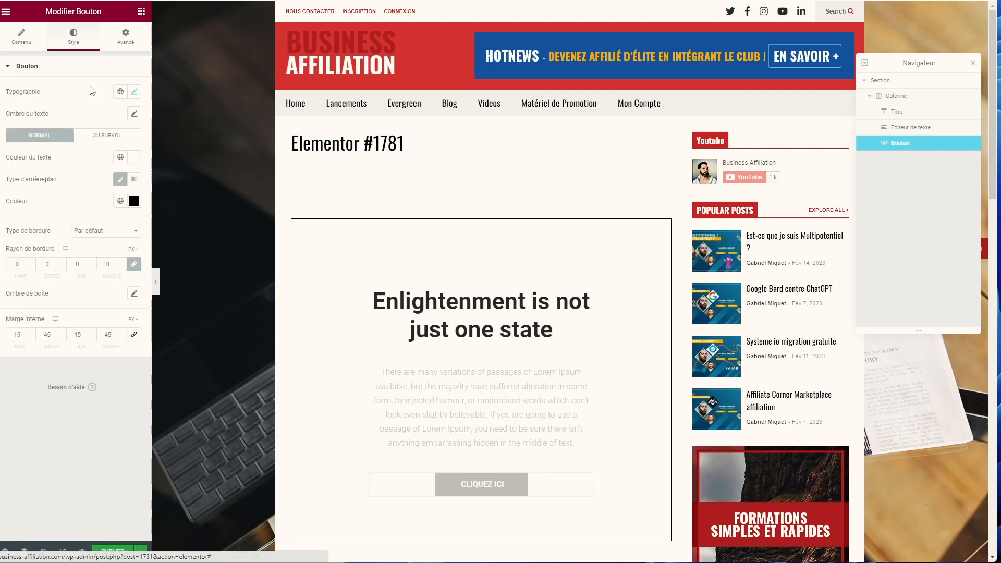
click(134, 201)
click(124, 259)
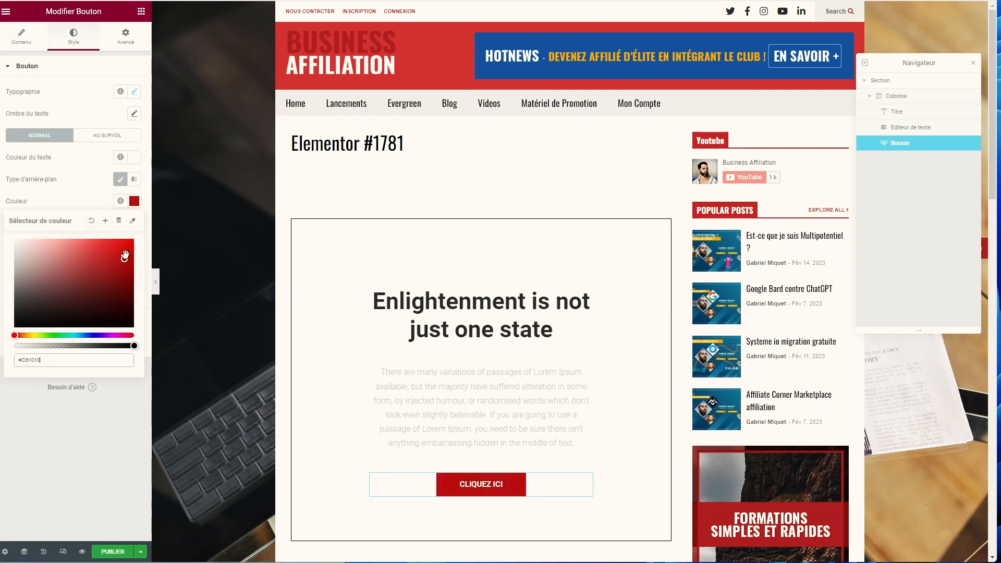
click(84, 205)
click(111, 137)
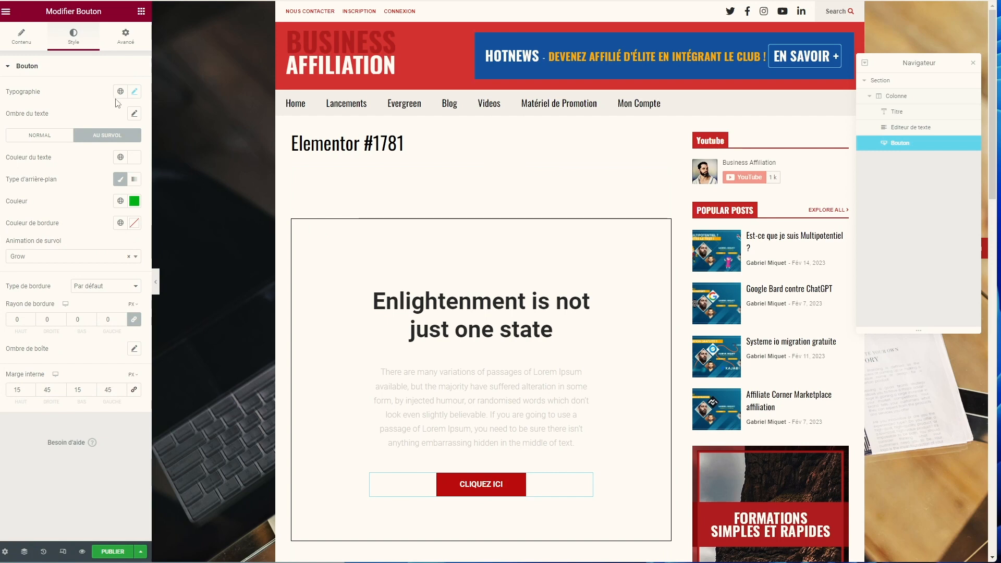
Set the button's font family to Times New Roman and check the result on the page
click(135, 92)
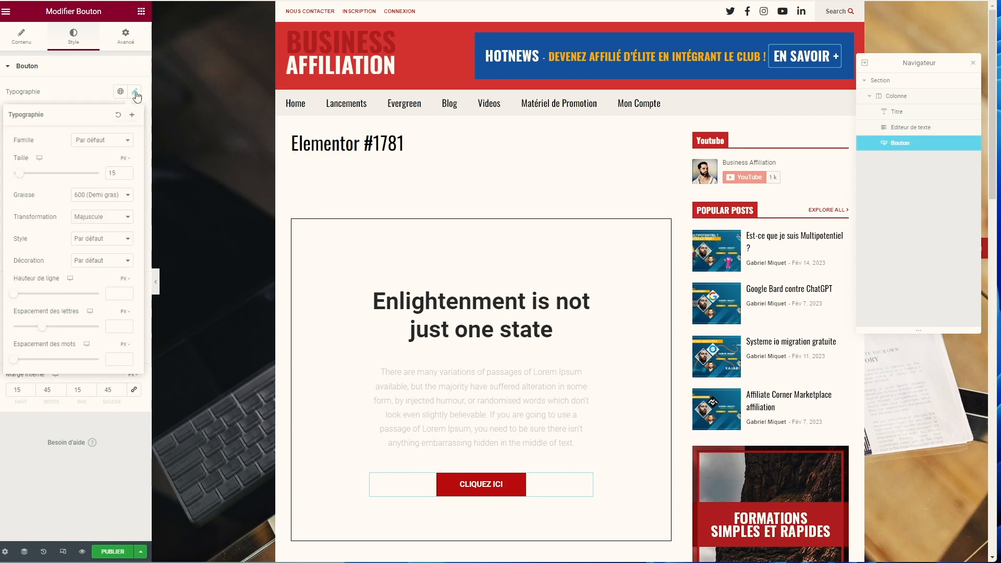
click(108, 145)
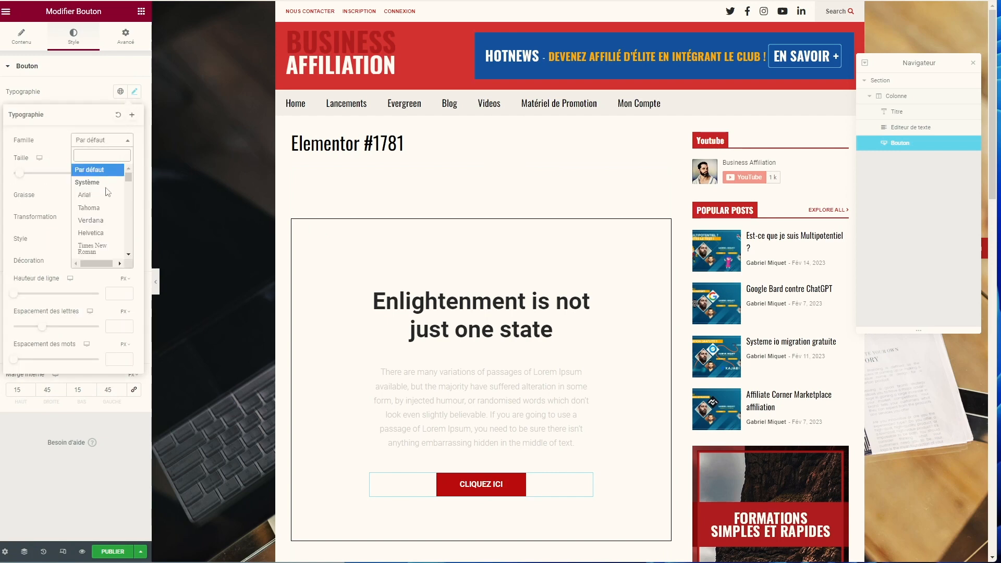
click(103, 251)
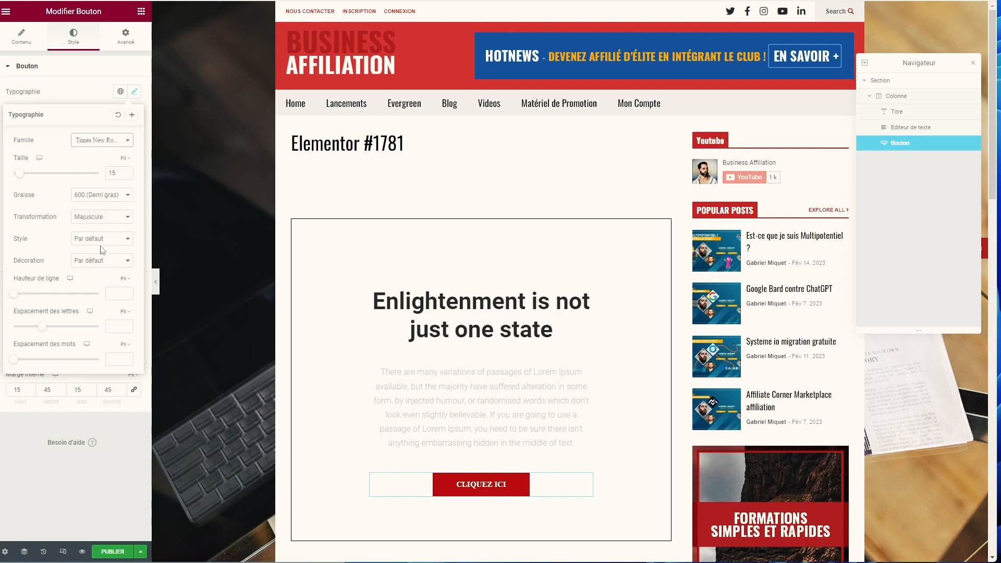
click(103, 495)
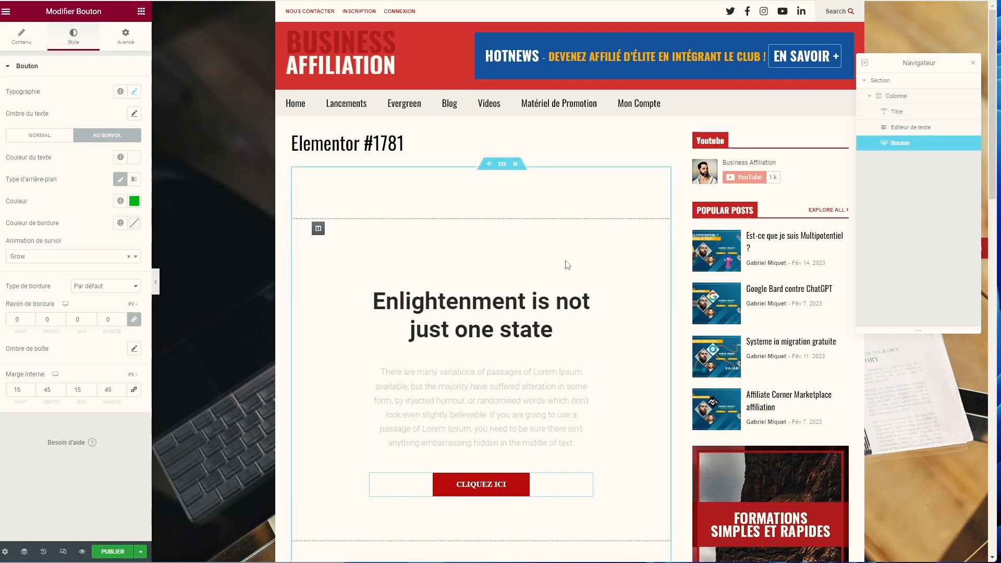
scroll(504, 243, down, 2)
scroll(505, 243, up, 2)
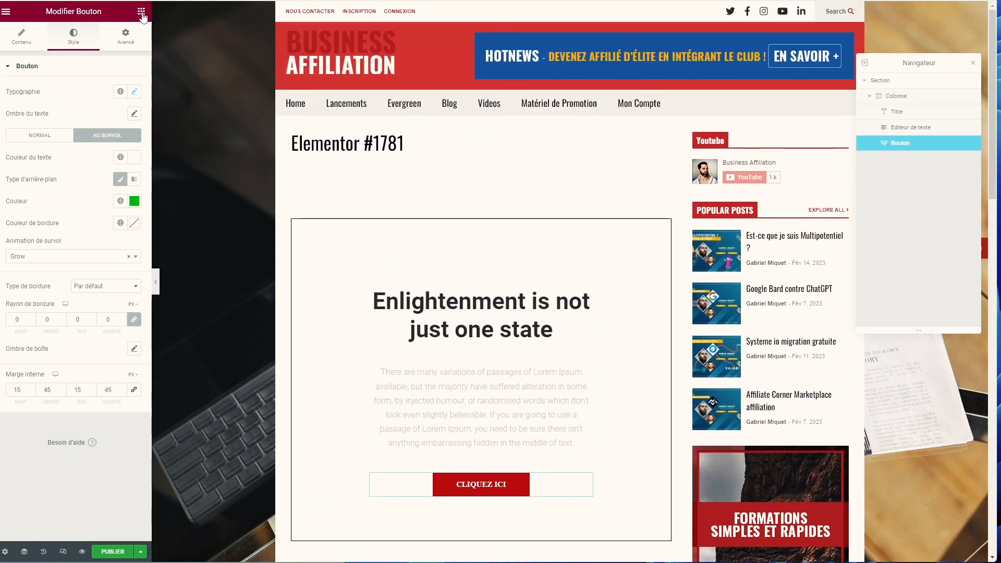
Add a Vidéo widget between the heading and the paragraph, and look over its available video sources
click(142, 12)
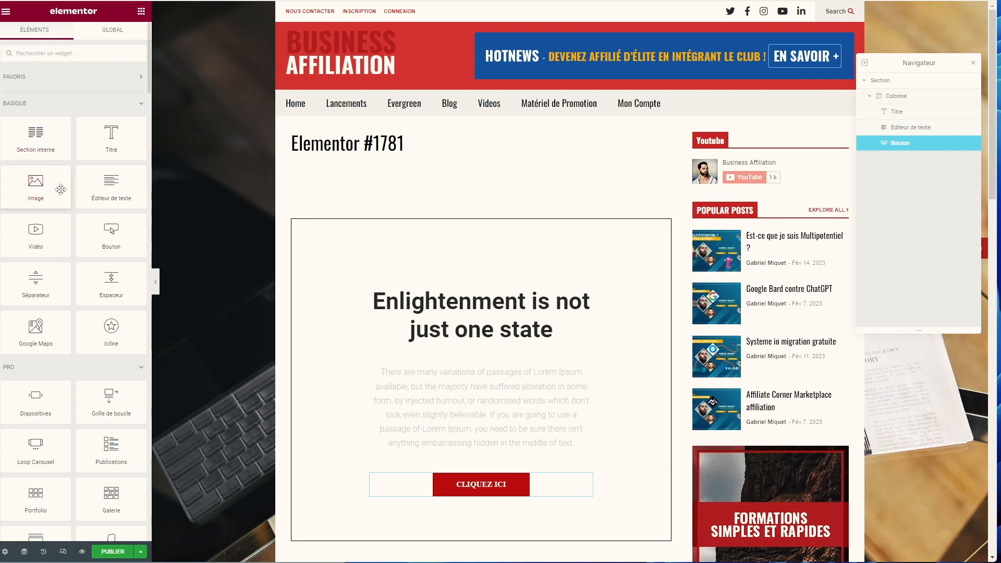
drag(35, 235, 523, 383)
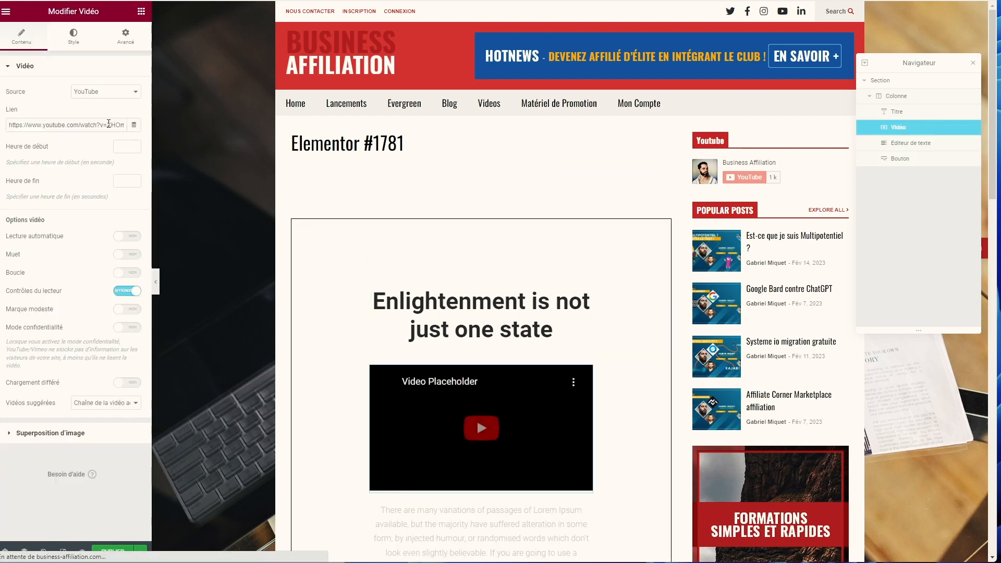
click(133, 93)
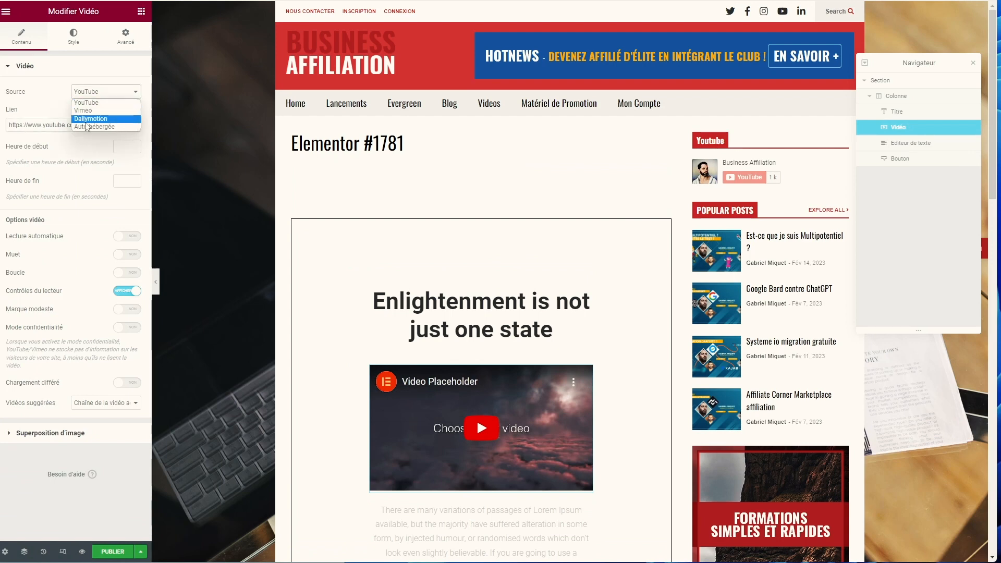
click(35, 96)
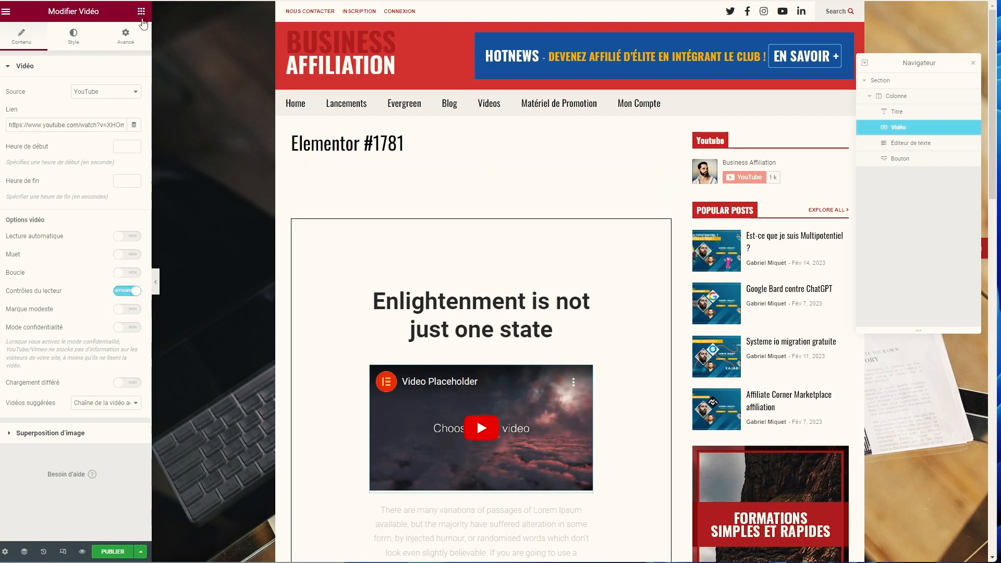
Add a Diapositives widget above the "Enlightenment is not just one state" heading and flip through its slides
click(141, 12)
scroll(40, 231, down, 5)
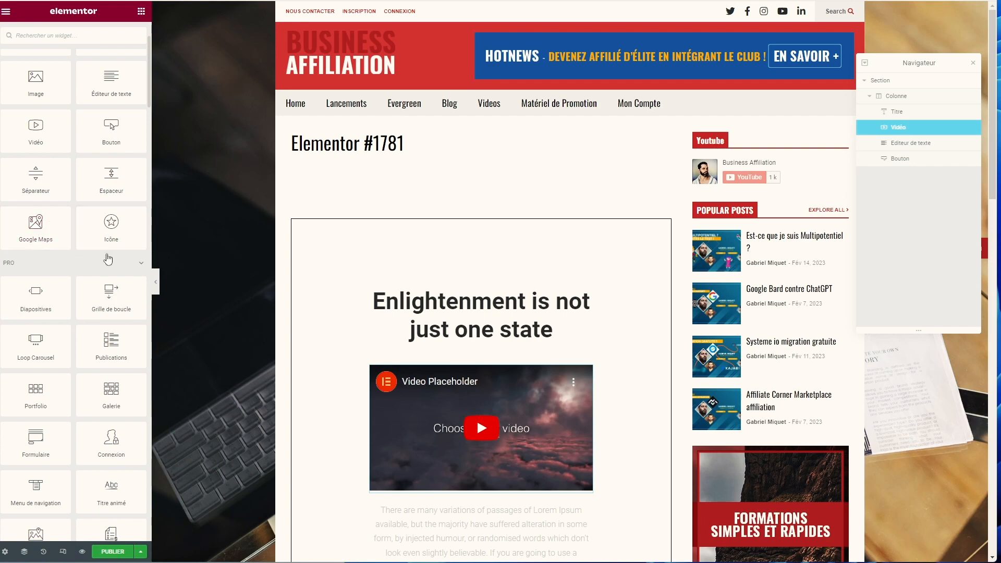
drag(42, 306, 459, 263)
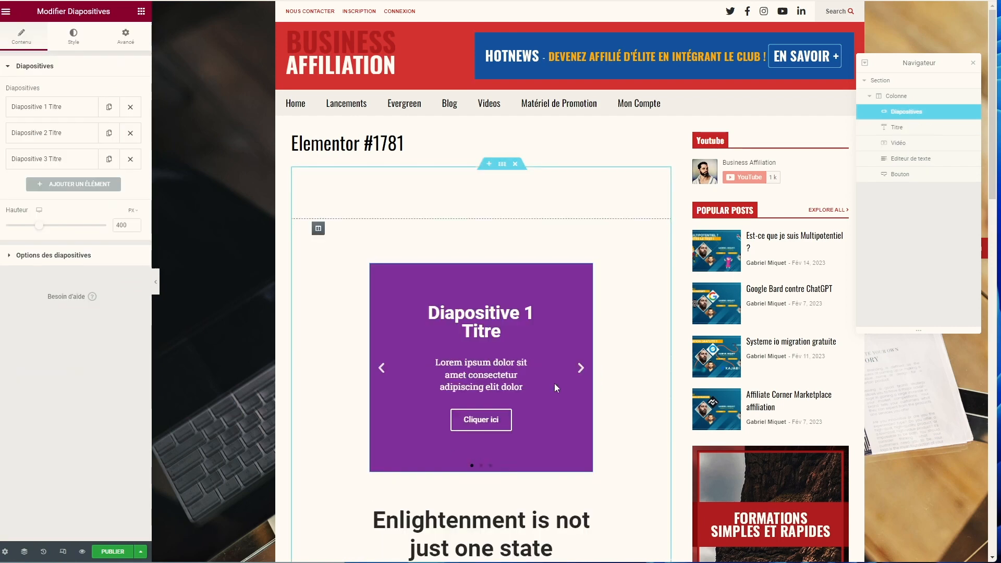
click(583, 370)
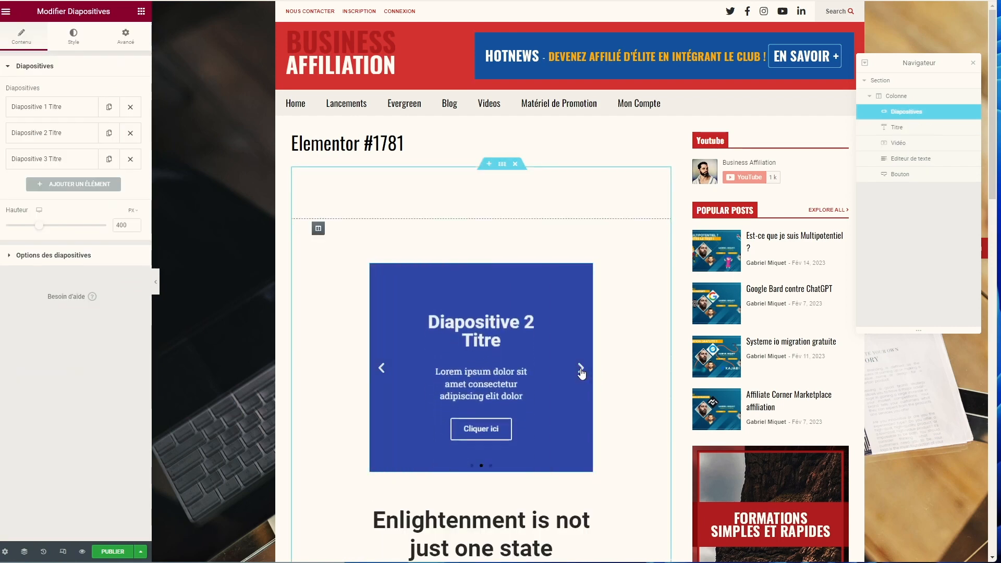
click(581, 370)
click(582, 371)
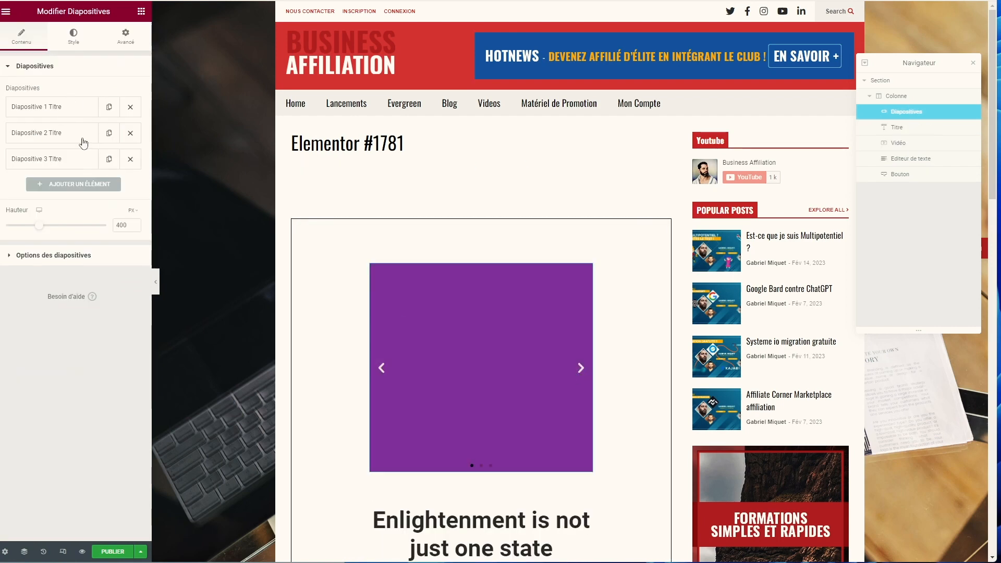
Remove the third slide from the Diapositives widget and add a Table de prix widget directly above it
click(130, 160)
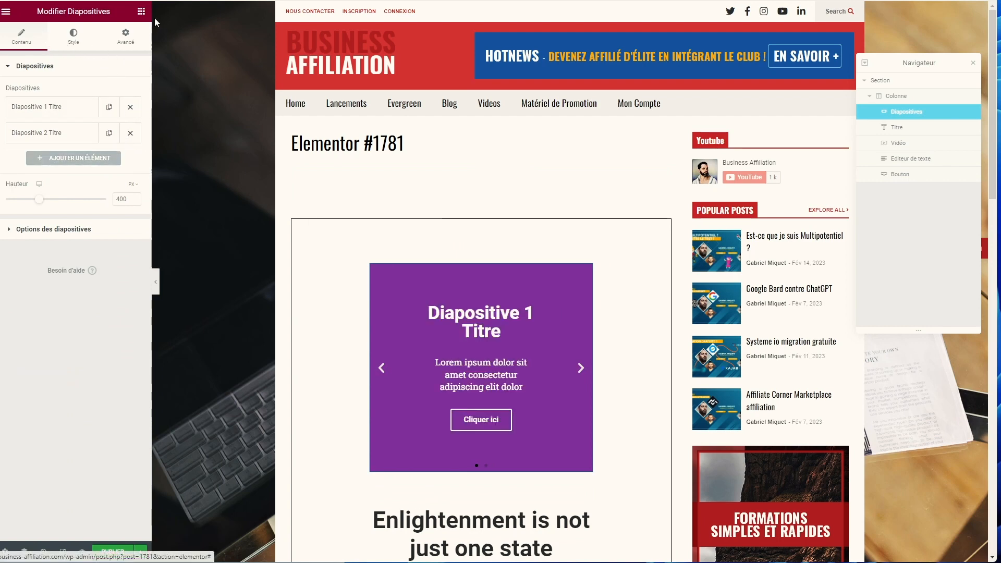
click(142, 11)
scroll(62, 301, down, 4)
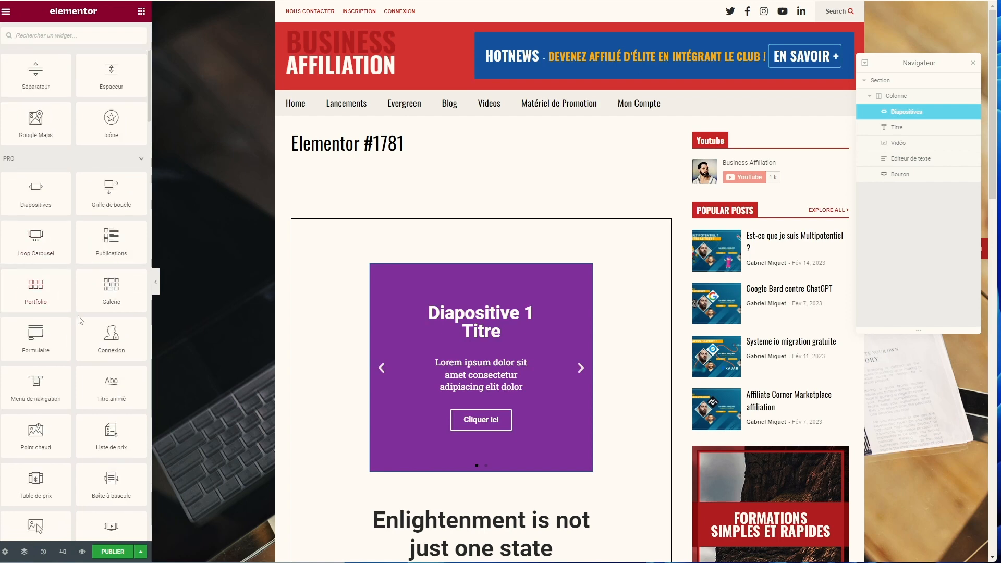
scroll(56, 285, down, 1)
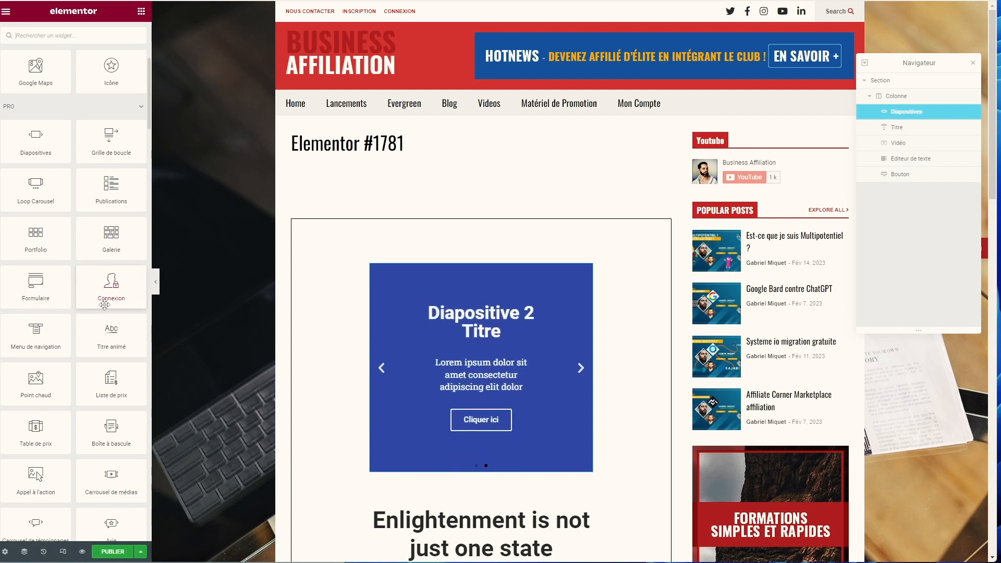
scroll(127, 296, down, 1)
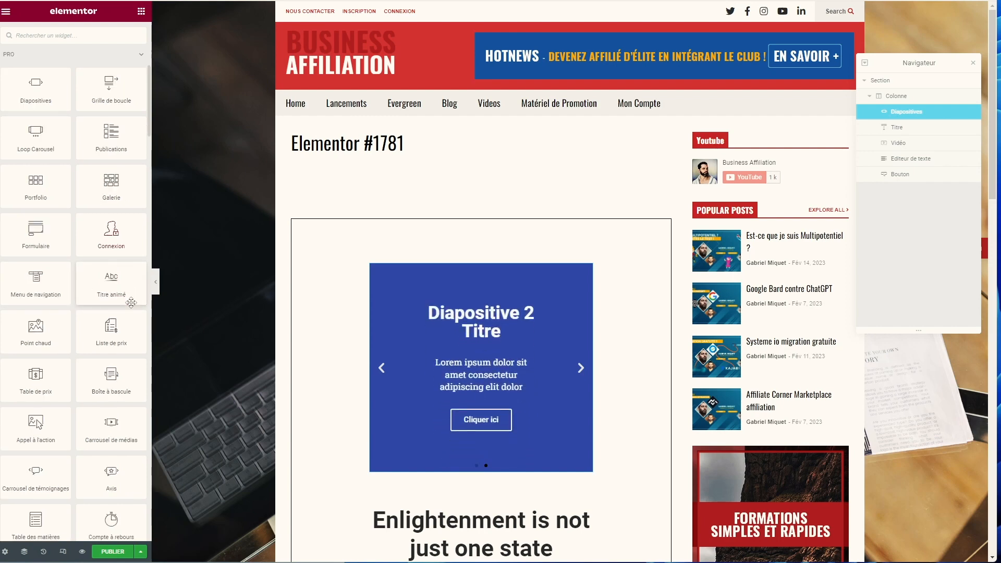
scroll(84, 304, down, 2)
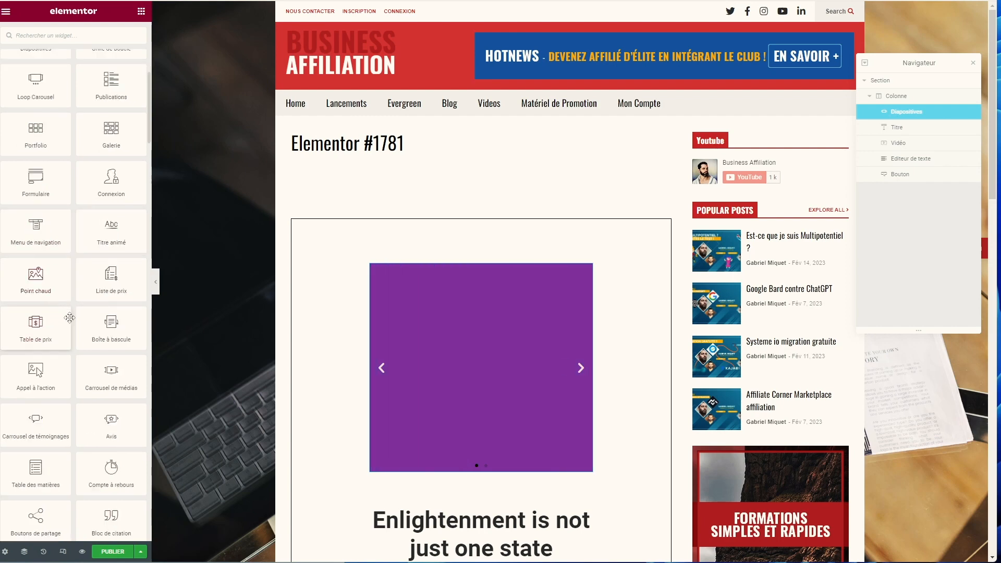
scroll(83, 304, down, 1)
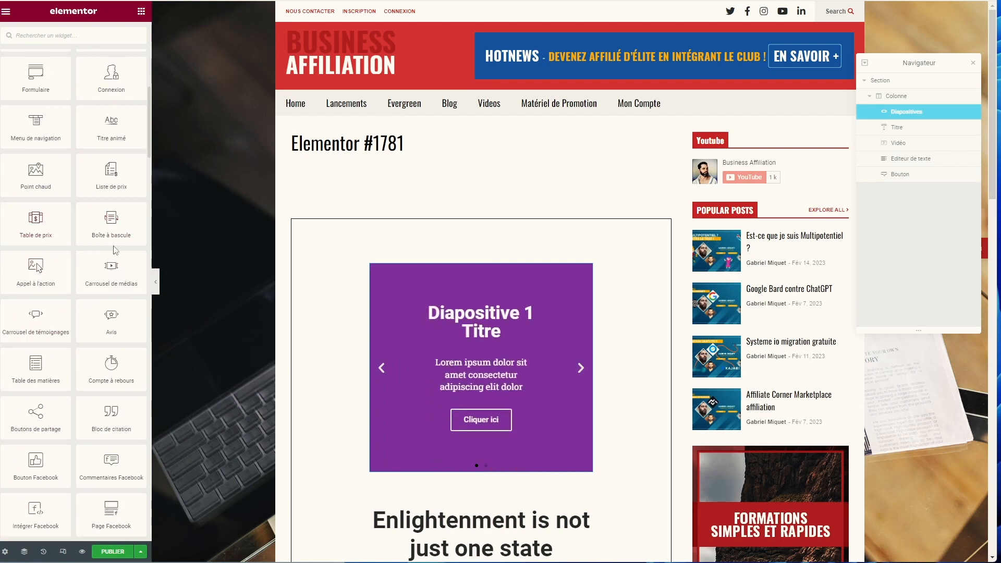
drag(59, 224, 454, 276)
scroll(475, 338, down, 2)
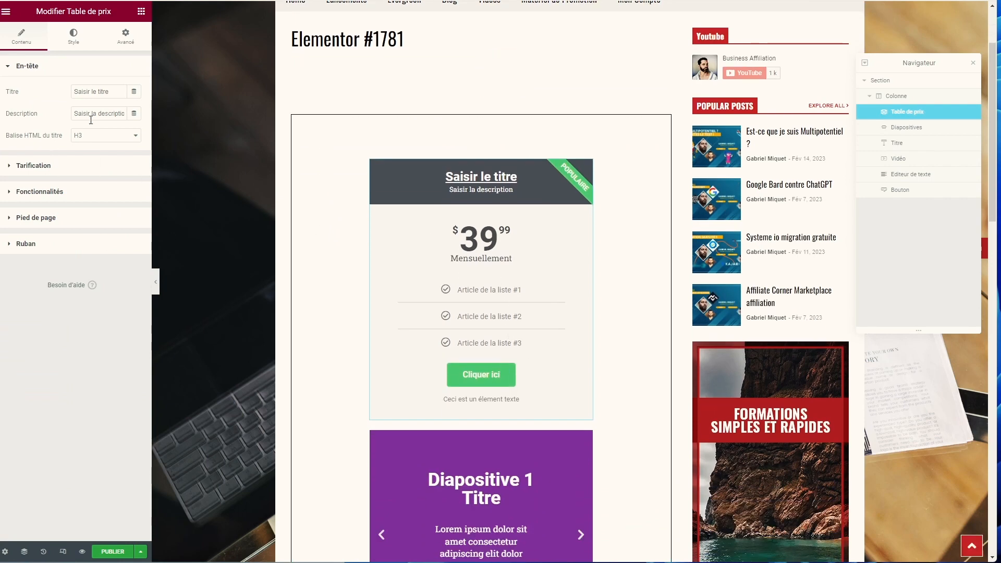
Set the price table's currency symbol to Euro in its Tarification settings
click(9, 167)
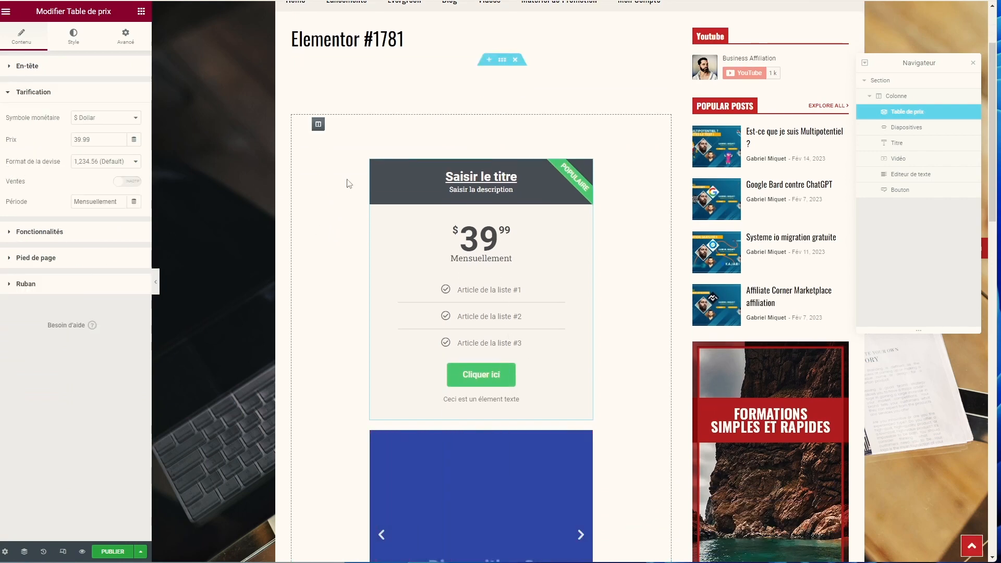
click(88, 130)
click(90, 139)
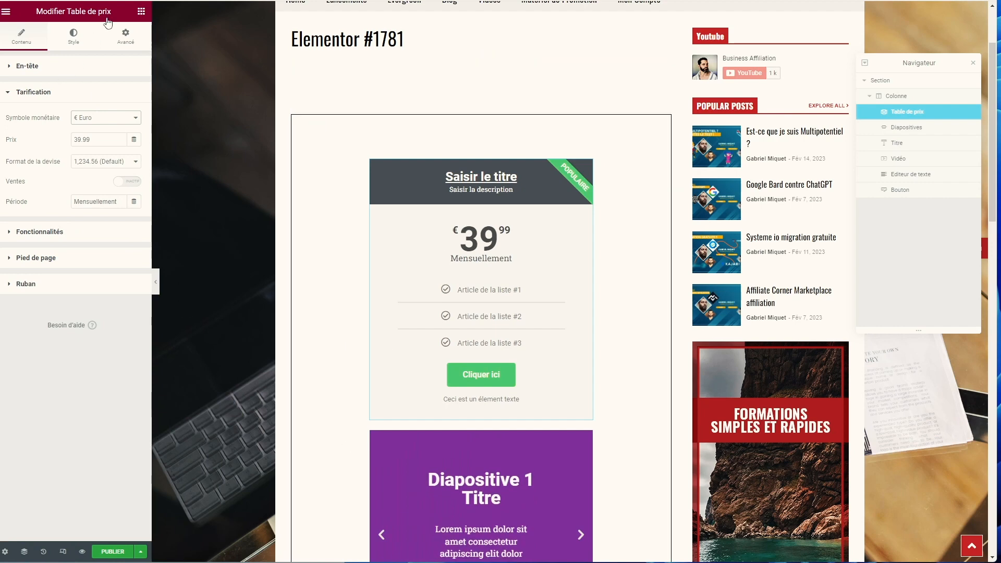
Look through the remaining available widgets, from the Pro and Général categories down to Essential Addons
click(140, 13)
scroll(111, 230, down, 5)
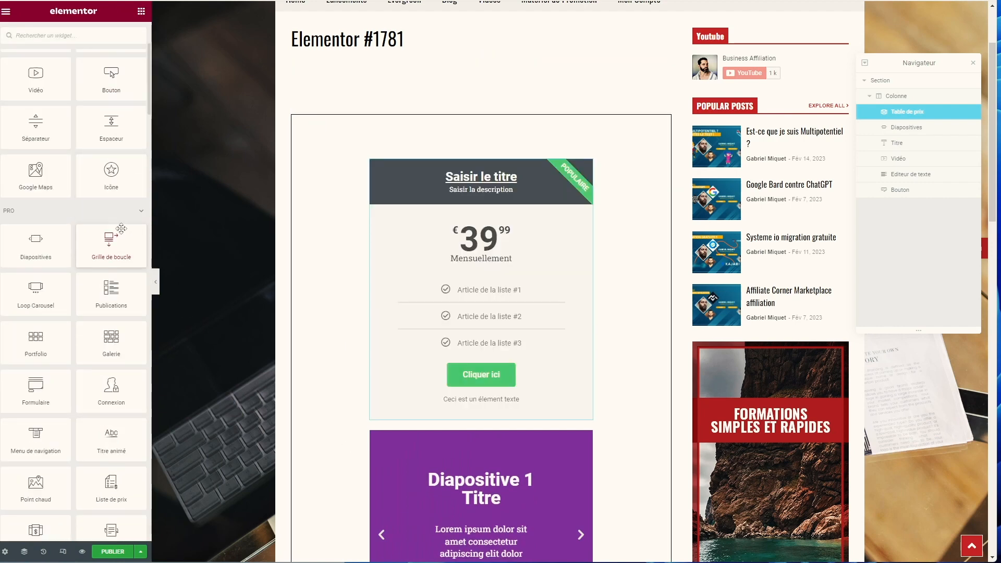
scroll(114, 234, down, 6)
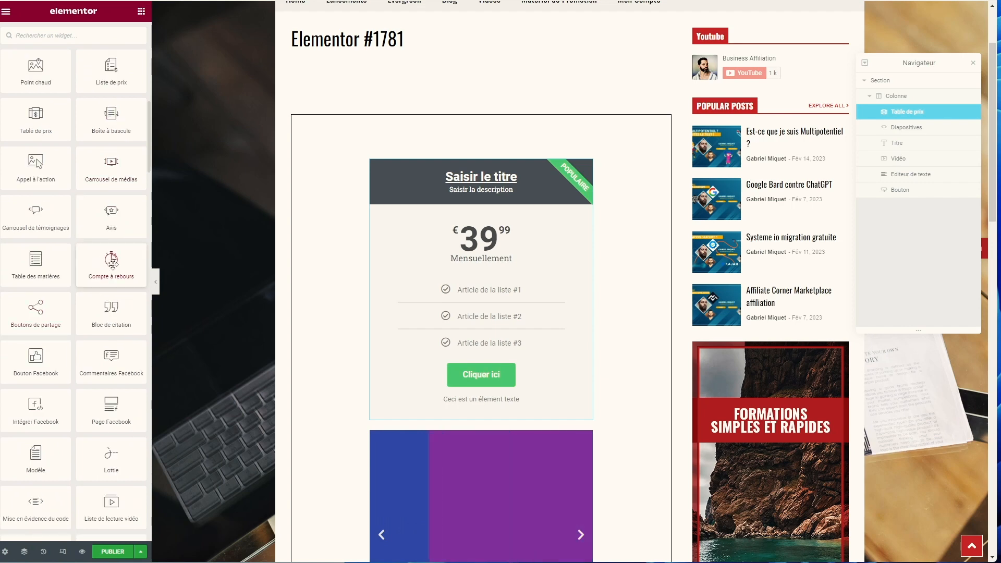
scroll(111, 266, down, 4)
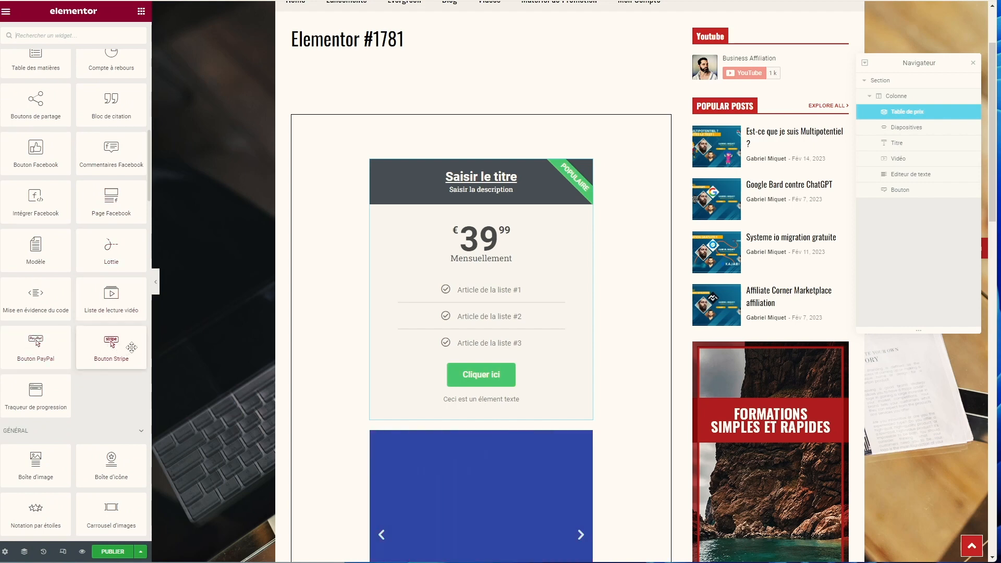
scroll(121, 359, down, 2)
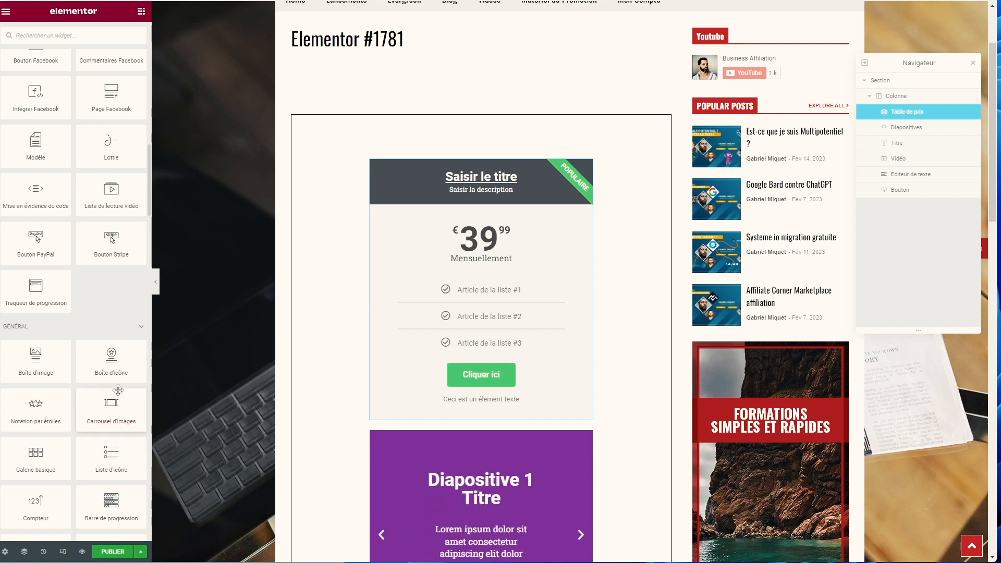
scroll(130, 388, down, 5)
scroll(131, 387, down, 3)
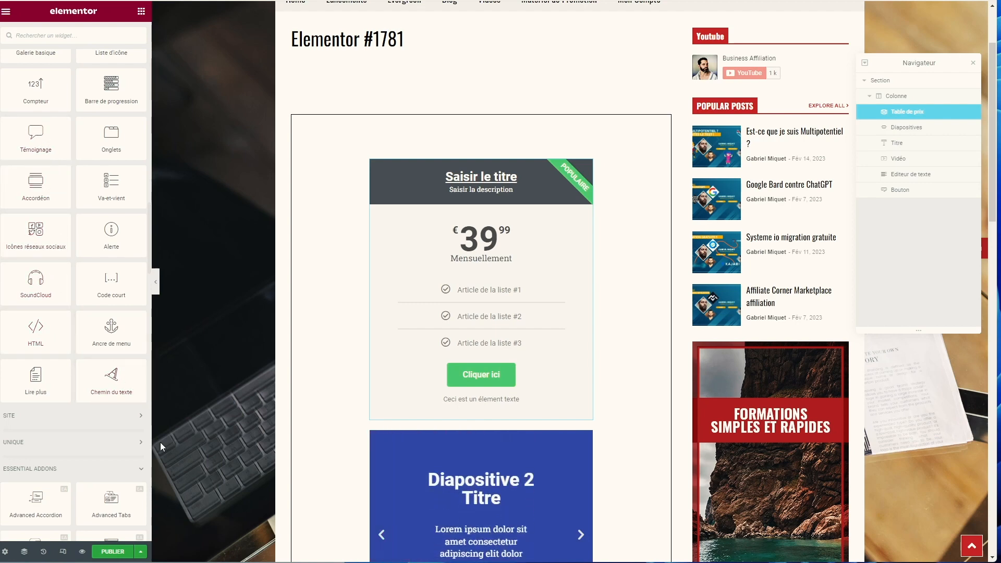
scroll(104, 412, down, 4)
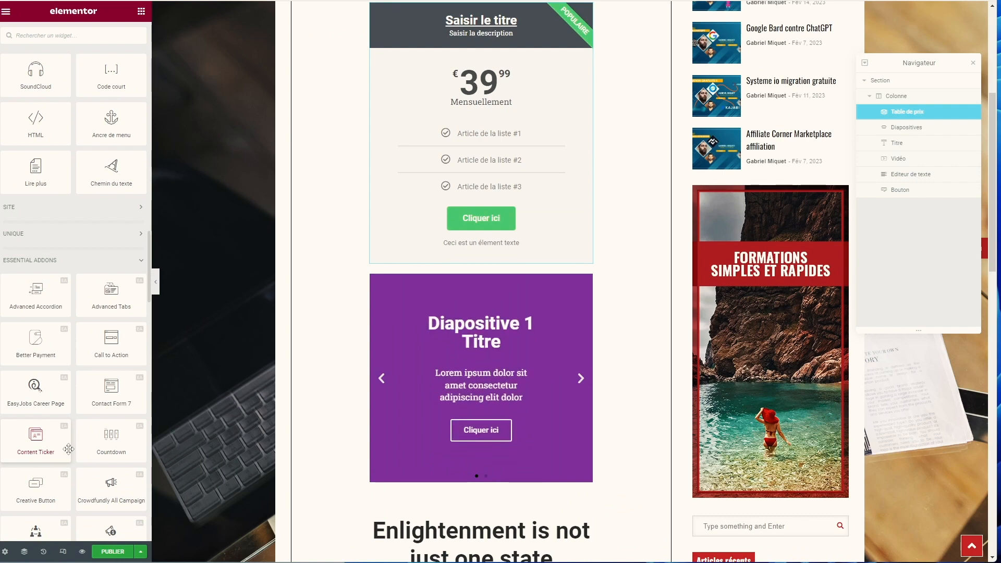